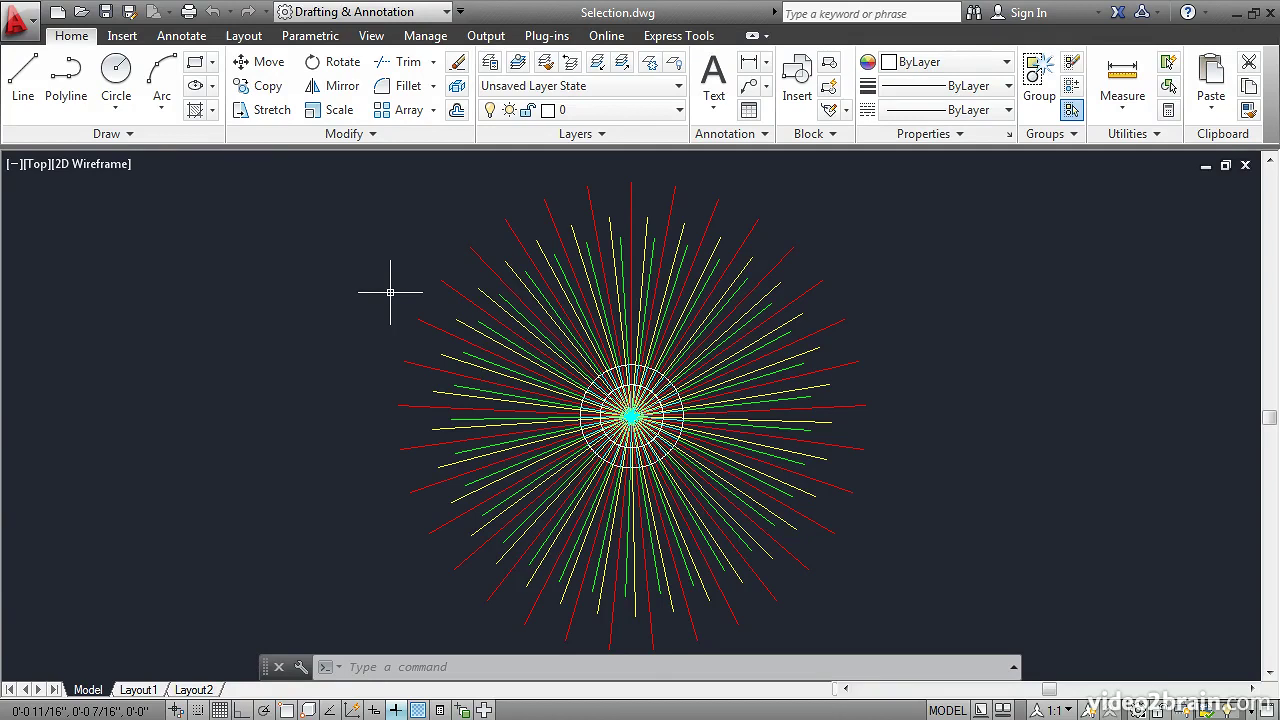
Start the Move, Copy, Stretch, Rotate and Mirror commands in turn to compare their object selection prompts.
{"action": "left_click", "coordinate": [265, 70]}
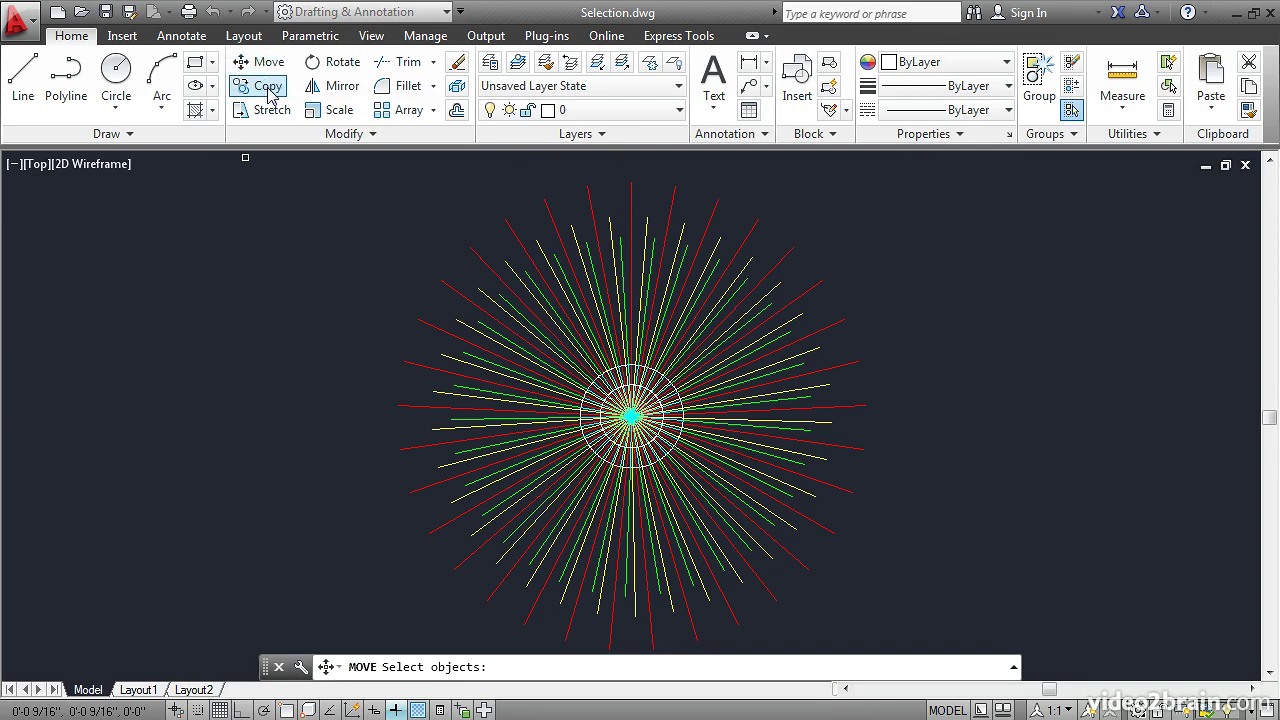
{"action": "left_click", "coordinate": [267, 89]}
{"action": "left_click", "coordinate": [272, 110]}
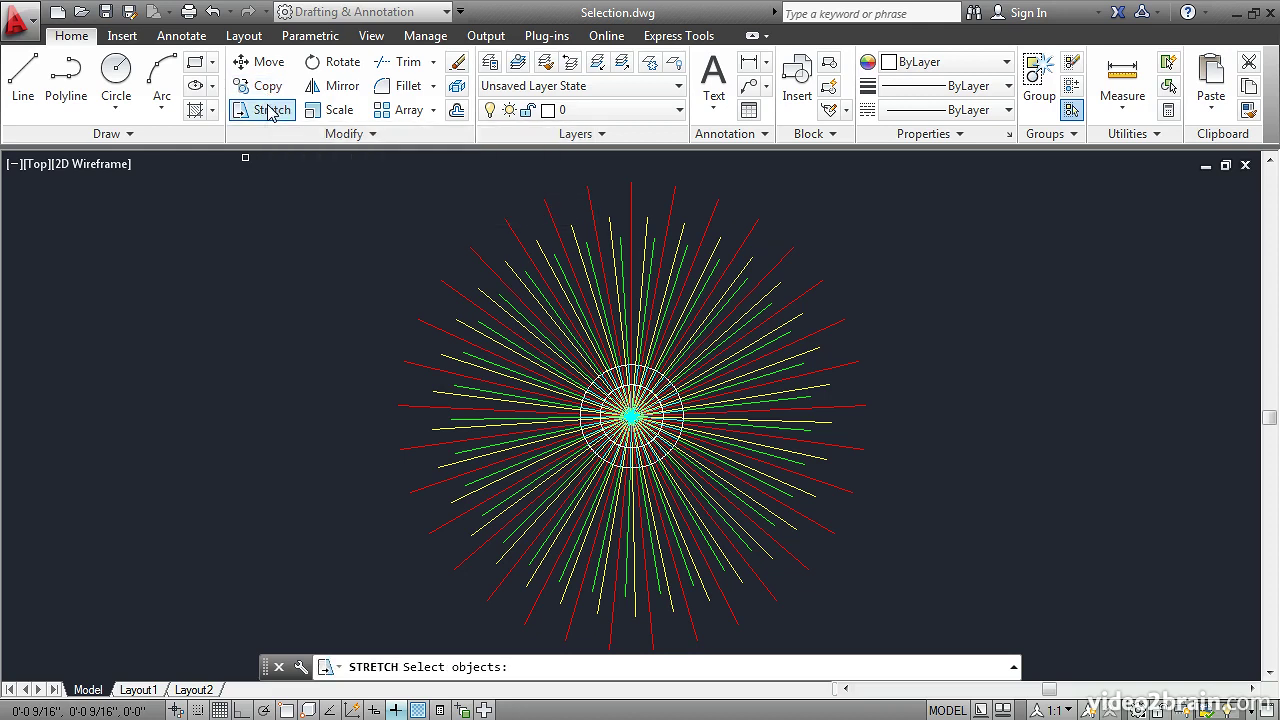
{"action": "left_click", "coordinate": [335, 61]}
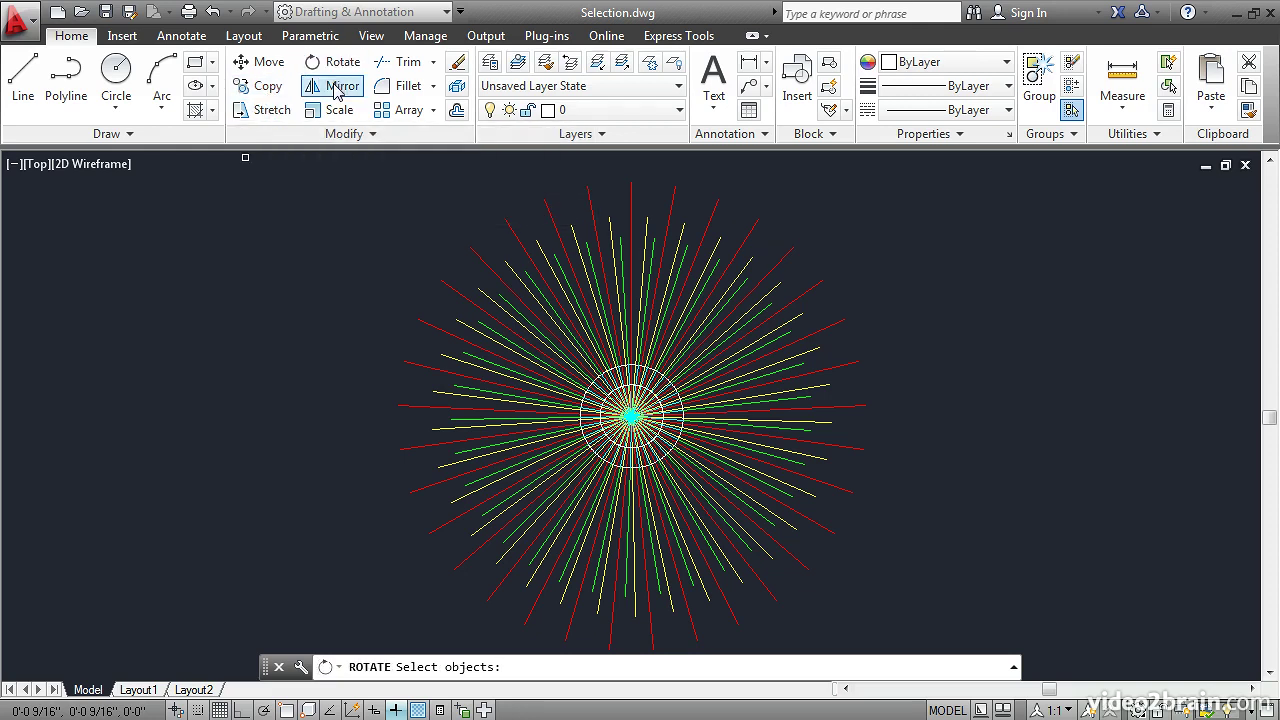
{"action": "left_click", "coordinate": [337, 90]}
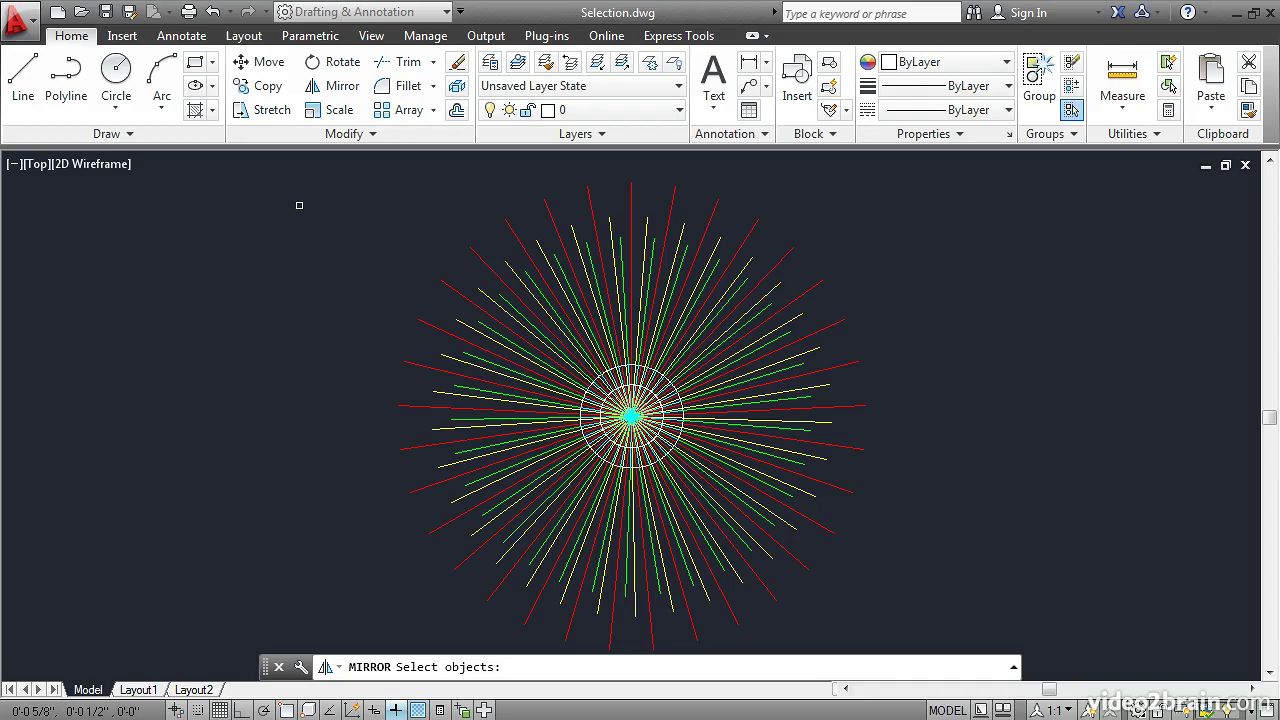
Erase eight individually picked red, green and yellow radial lines across the upper and right side of the starburst.
{"action": "left_click", "coordinate": [455, 66]}
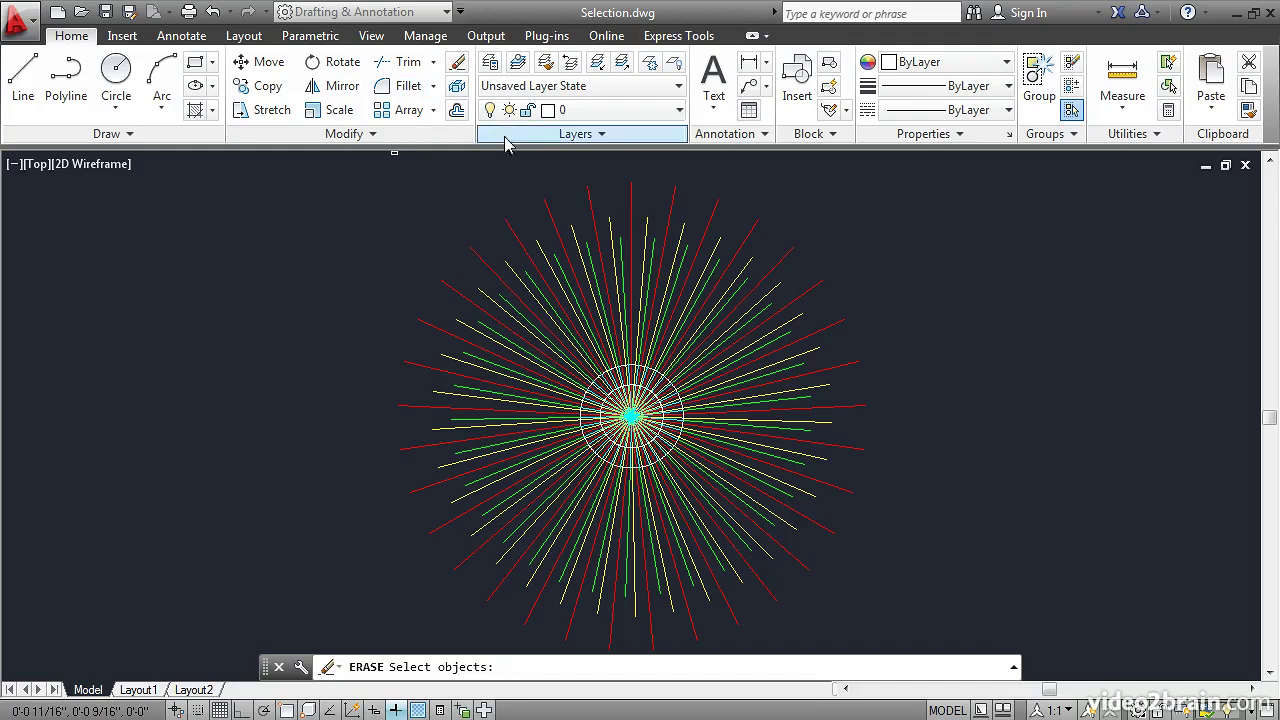
{"action": "left_click", "coordinate": [562, 240]}
{"action": "left_click", "coordinate": [623, 277]}
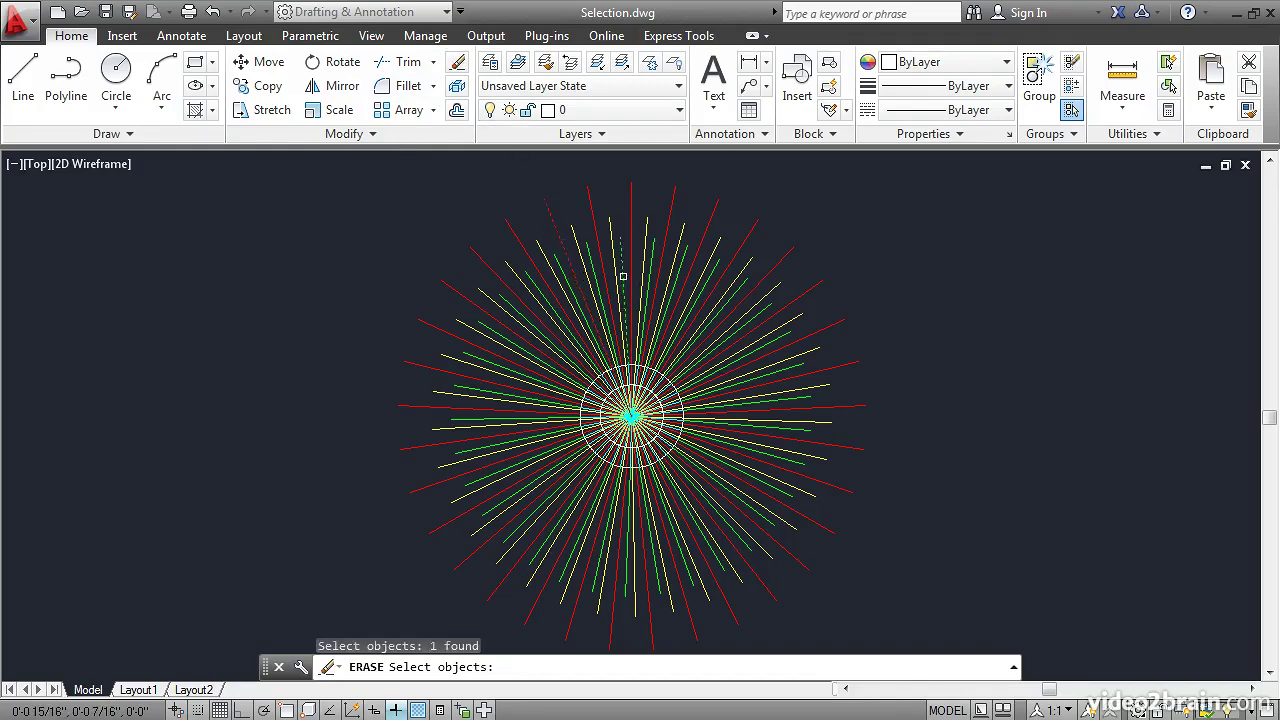
{"action": "left_click", "coordinate": [679, 327]}
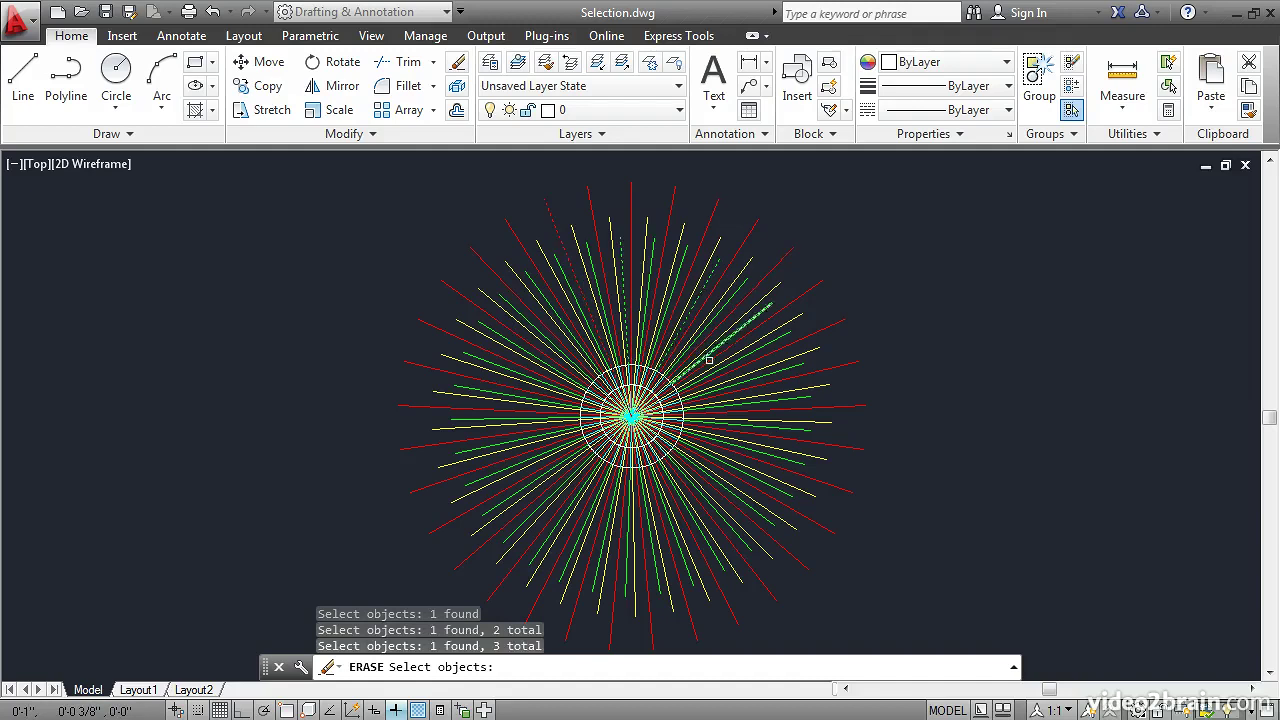
{"action": "left_click", "coordinate": [717, 367]}
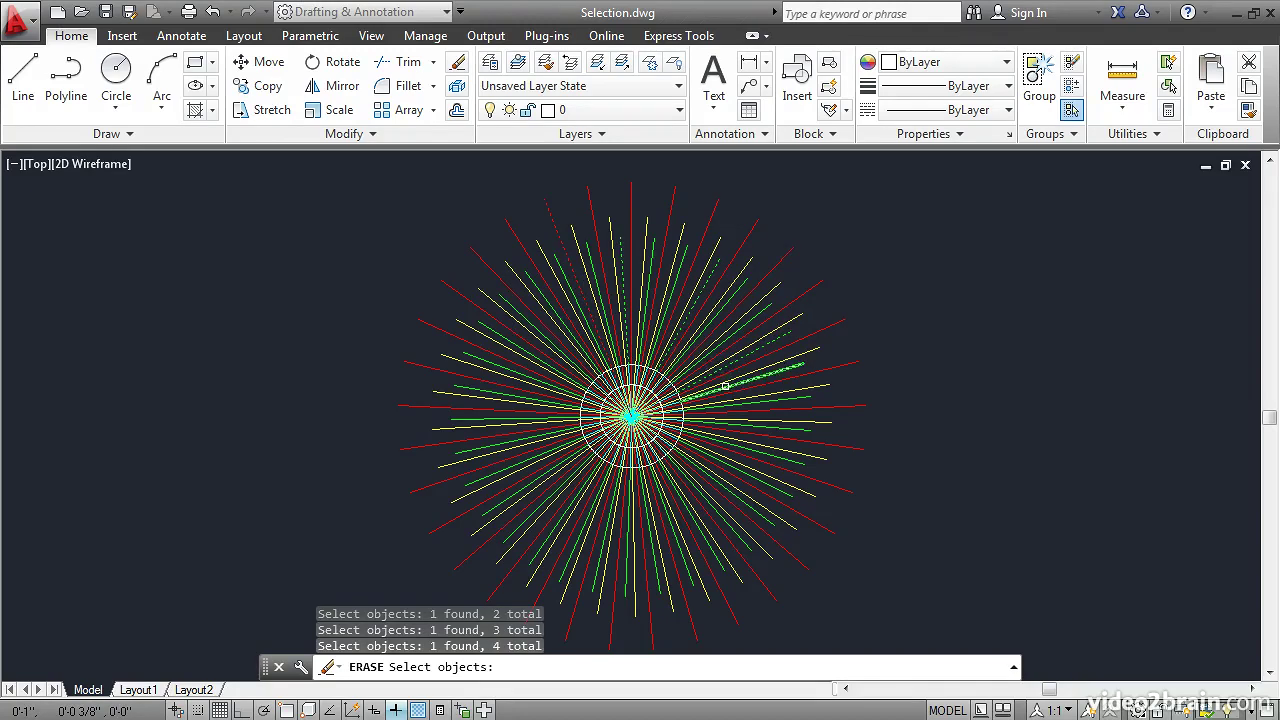
{"action": "left_click", "coordinate": [725, 386]}
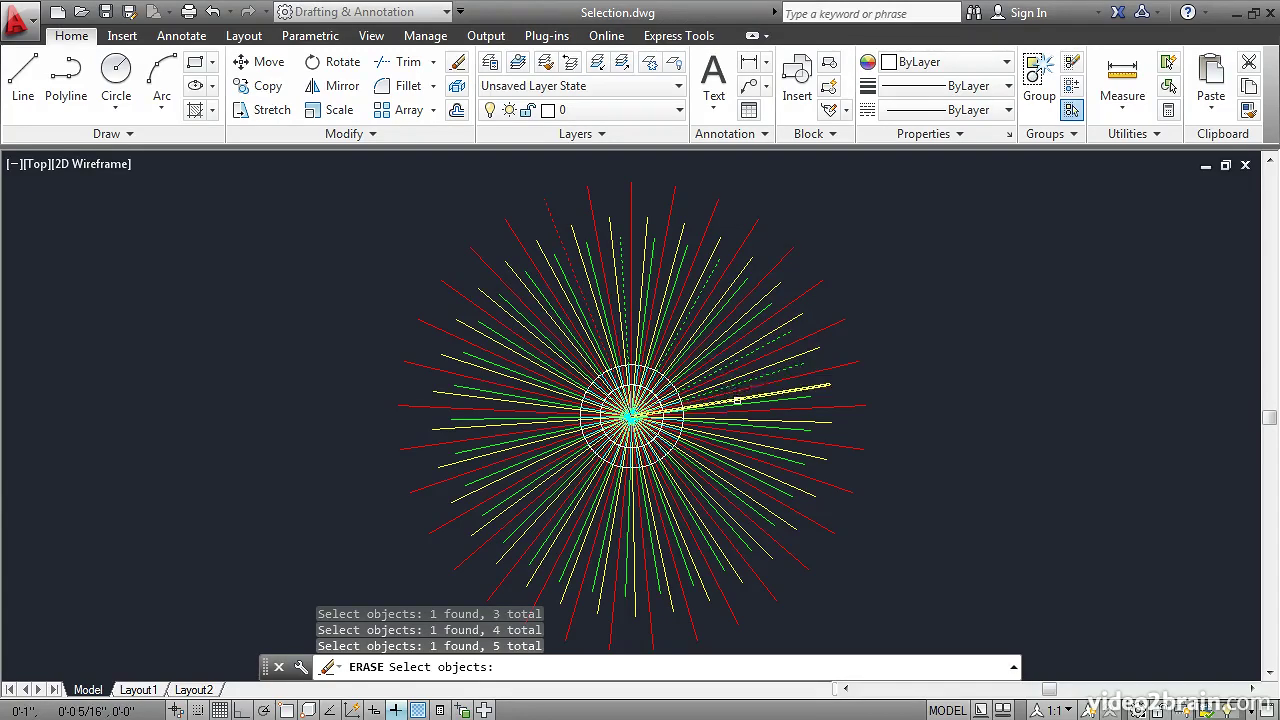
{"action": "left_click", "coordinate": [736, 399]}
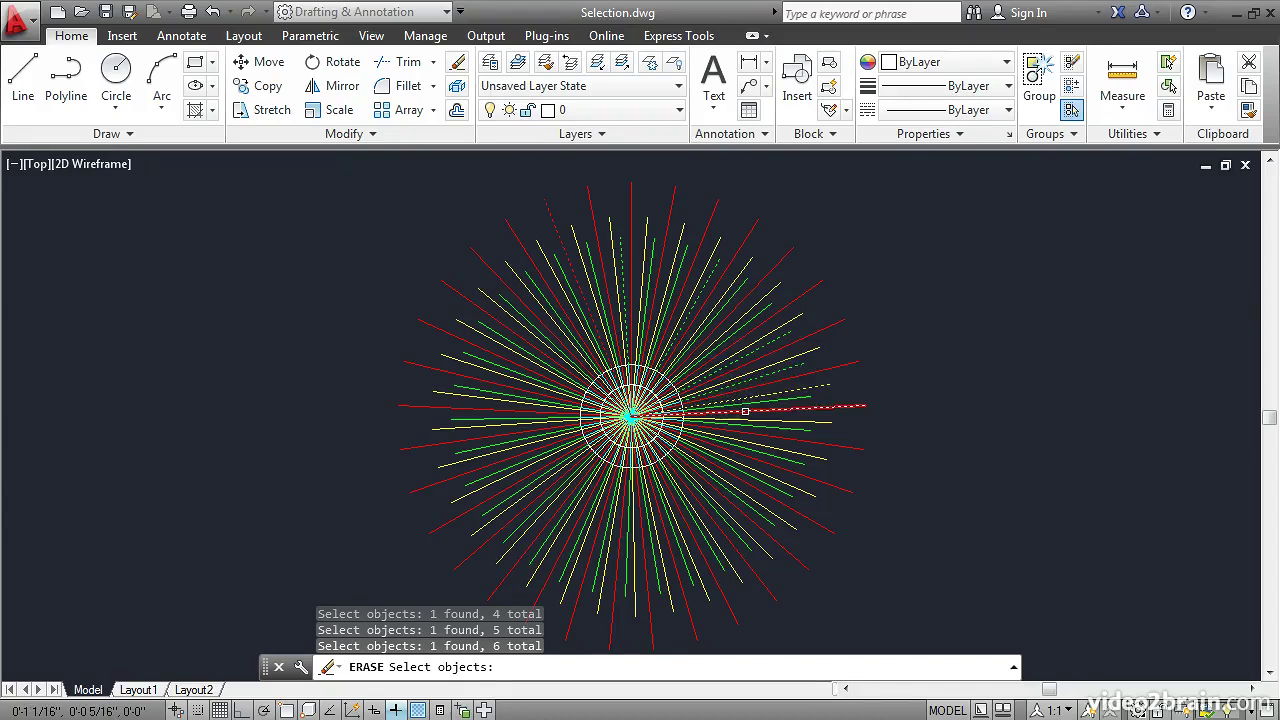
{"action": "left_click", "coordinate": [748, 409]}
{"action": "left_click", "coordinate": [767, 420]}
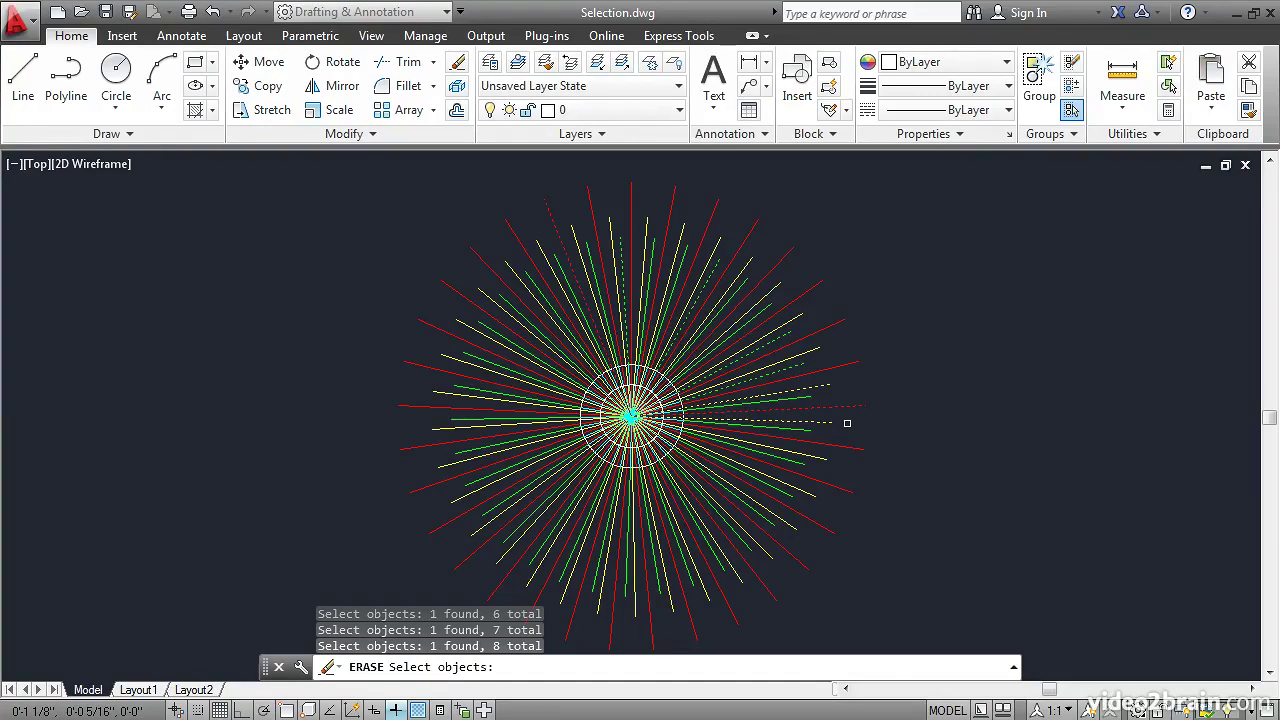
{"action": "key", "text": "Return"}
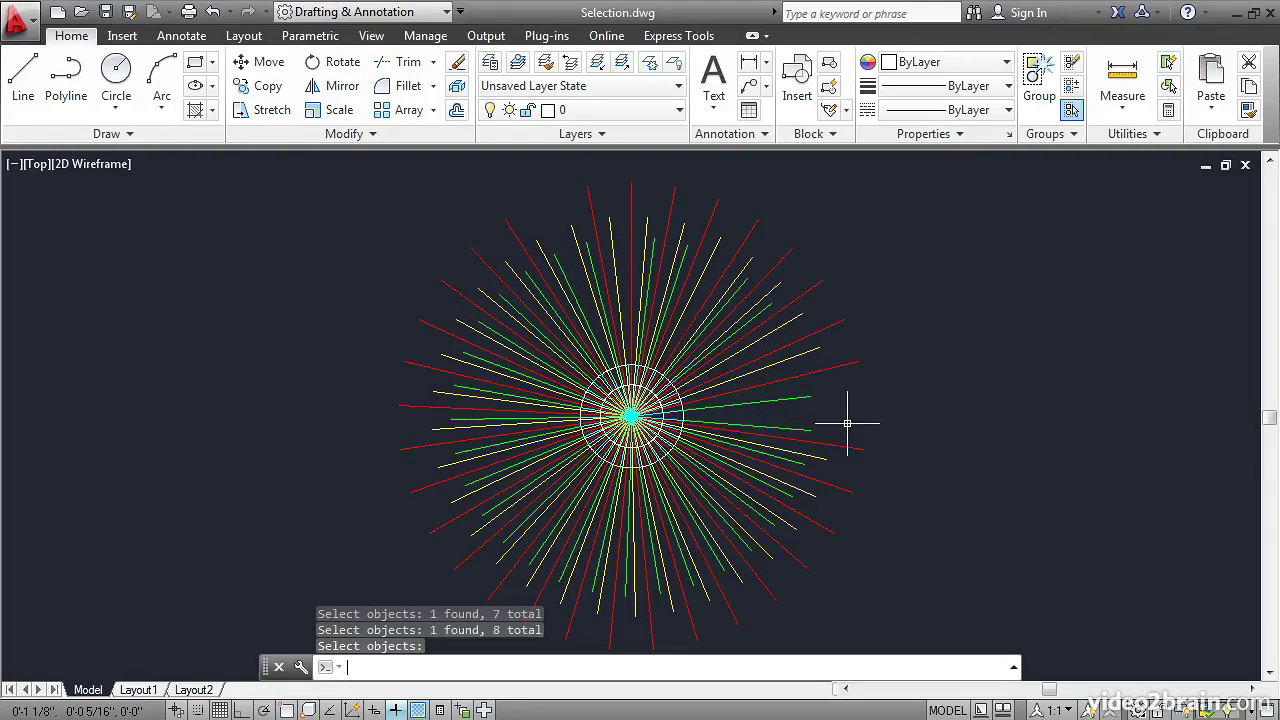
Erase the two circles and the cyan lines inside them with a window selection around the circles, and undo the erasure.
{"action": "scroll", "coordinate": [697, 421], "scroll_direction": "up", "scroll_amount": 2}
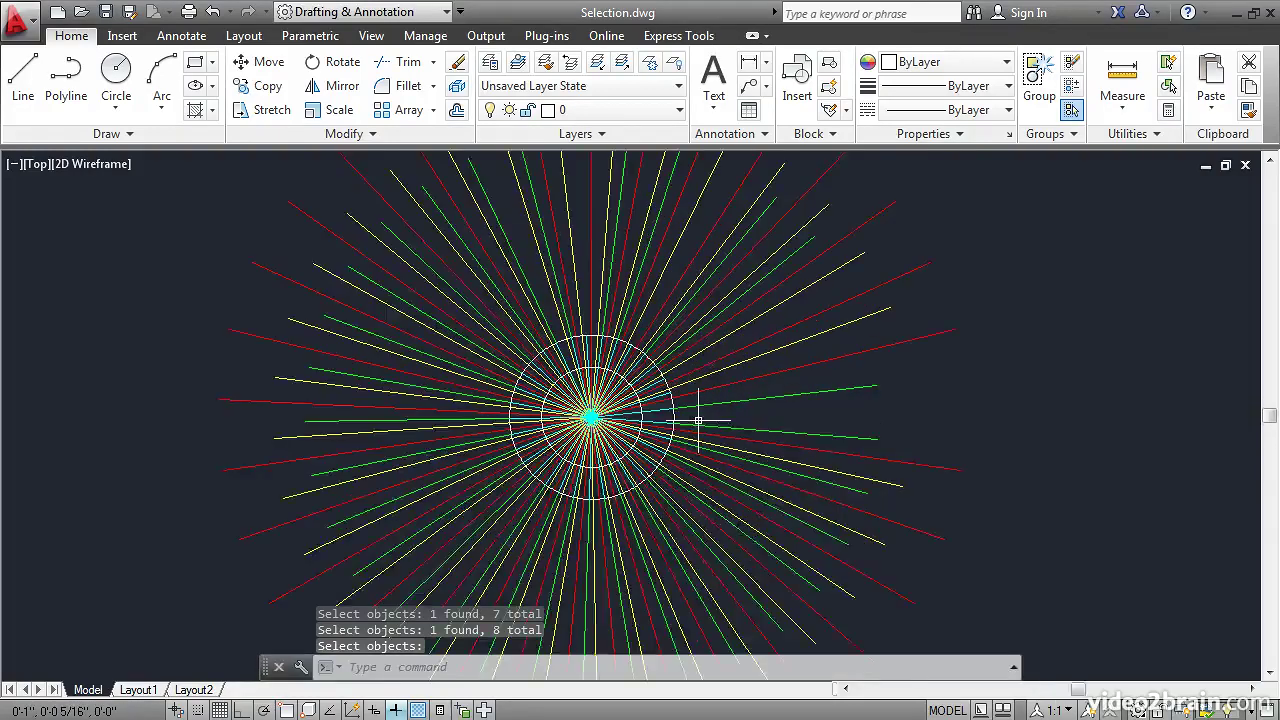
{"action": "scroll", "coordinate": [697, 421], "scroll_direction": "up", "scroll_amount": 2}
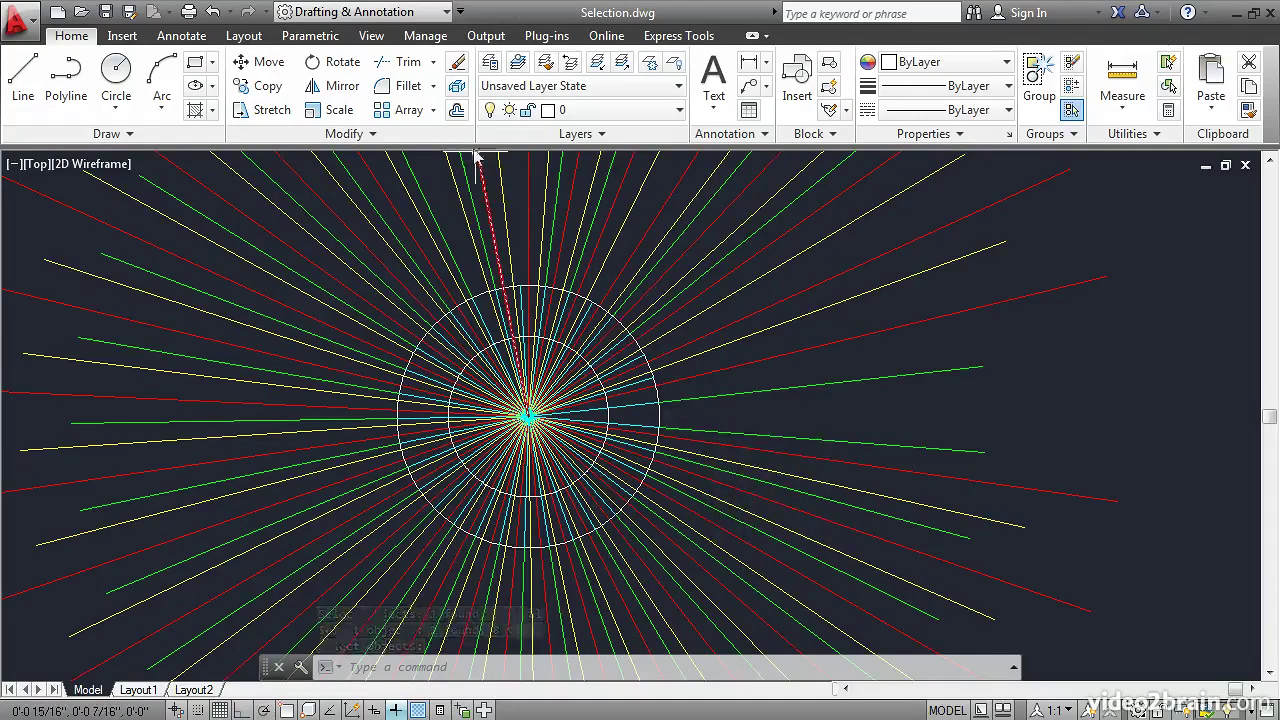
{"action": "left_click", "coordinate": [456, 67]}
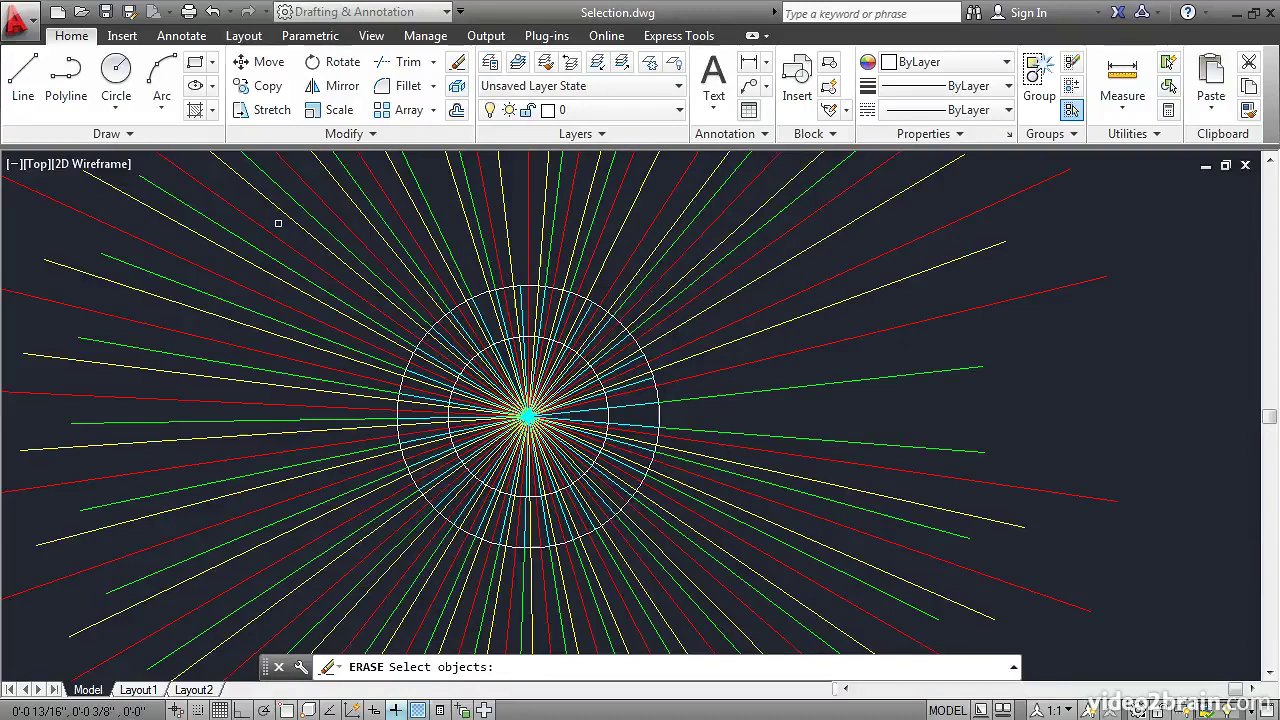
{"action": "left_click", "coordinate": [278, 223]}
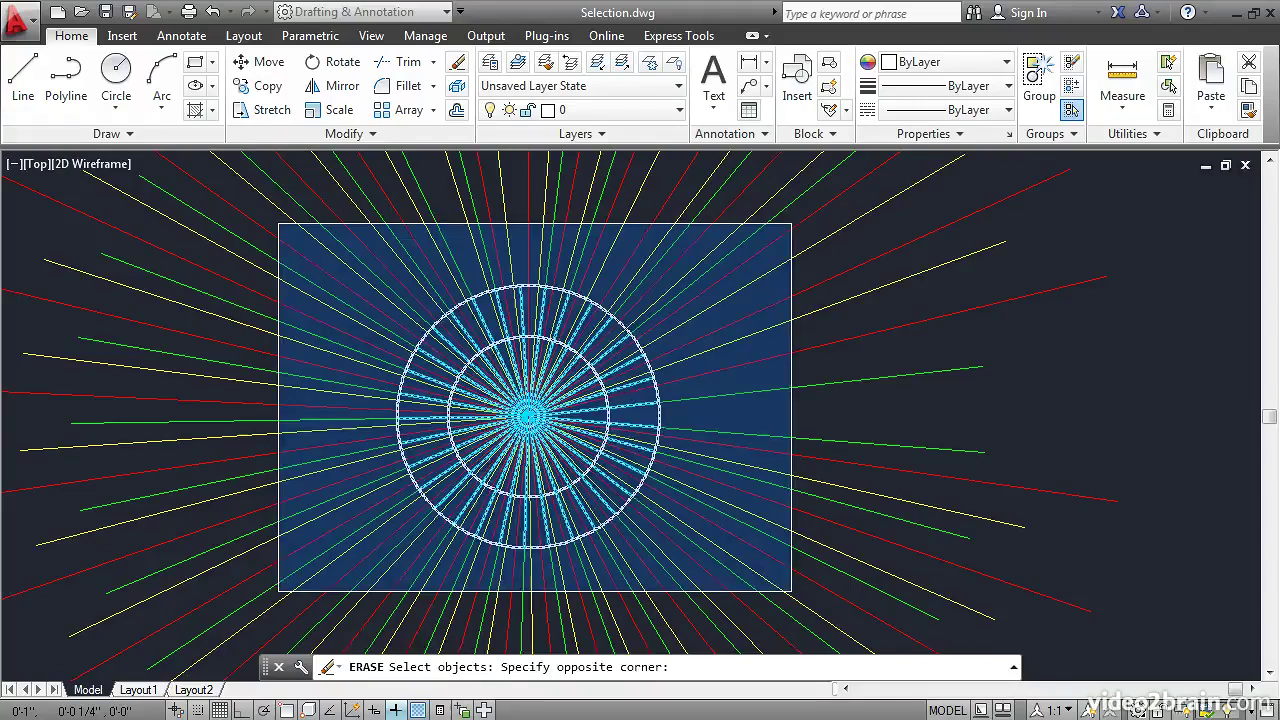
{"action": "left_click", "coordinate": [791, 591]}
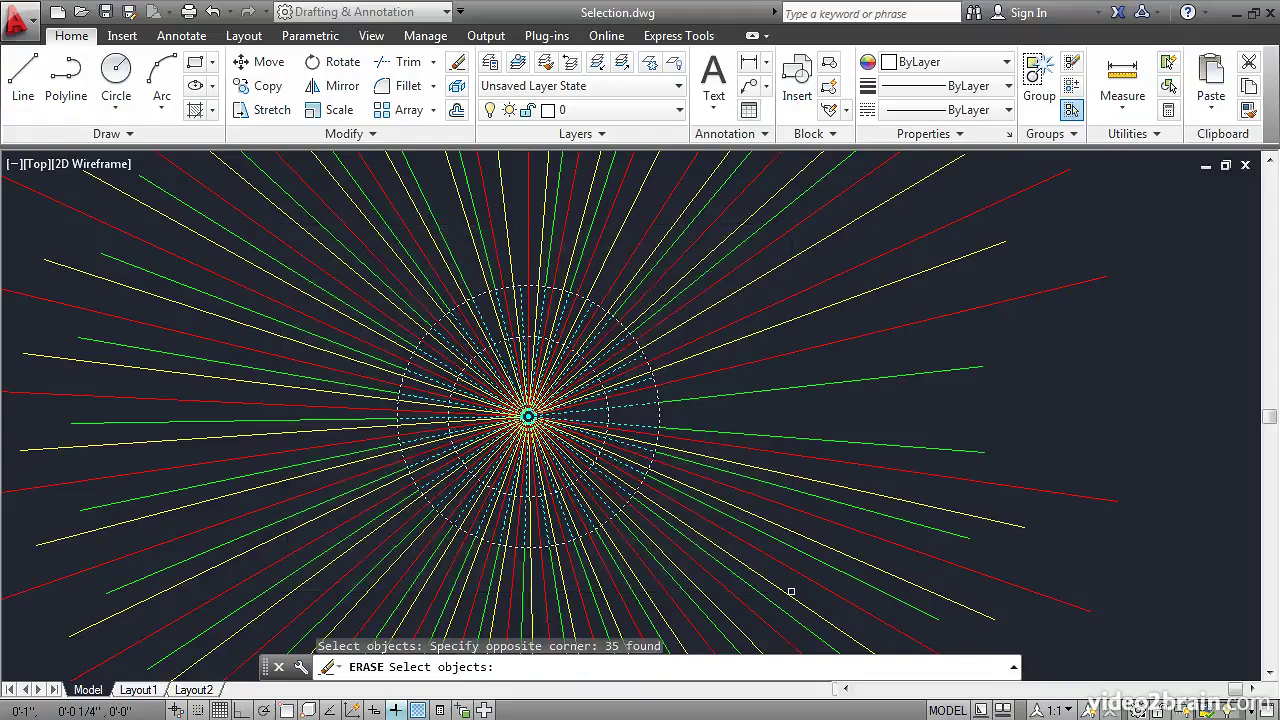
{"action": "key", "text": "Return"}
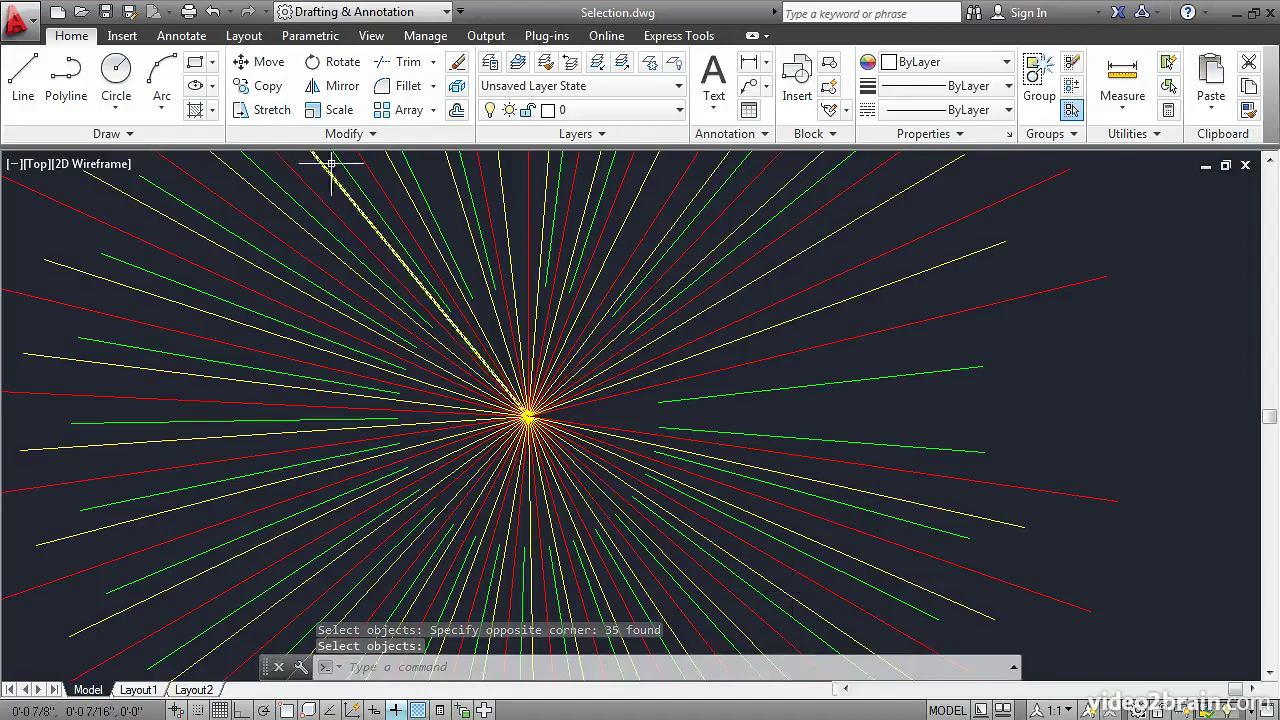
{"action": "left_click", "coordinate": [213, 12]}
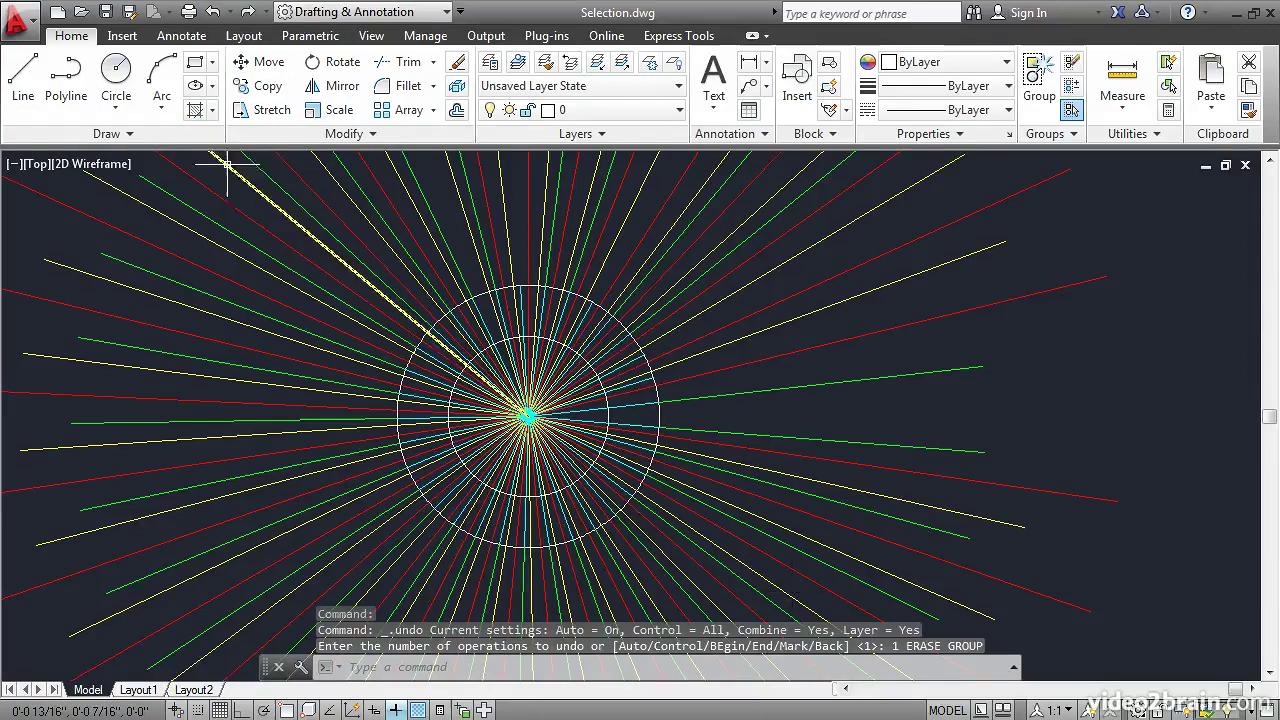
Erase all the radial lines and both circles with a crossing selection around the circles, and undo the erasure.
{"action": "mouse_move", "coordinate": [234, 186]}
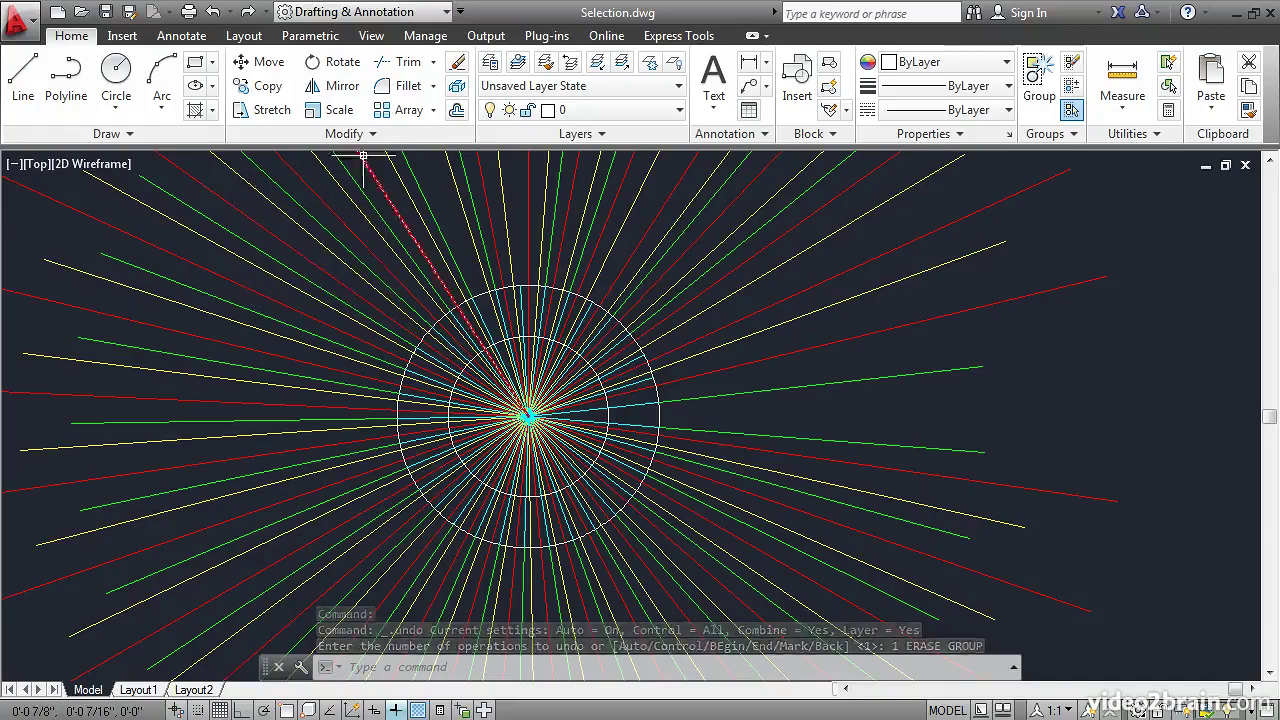
{"action": "left_click", "coordinate": [457, 62]}
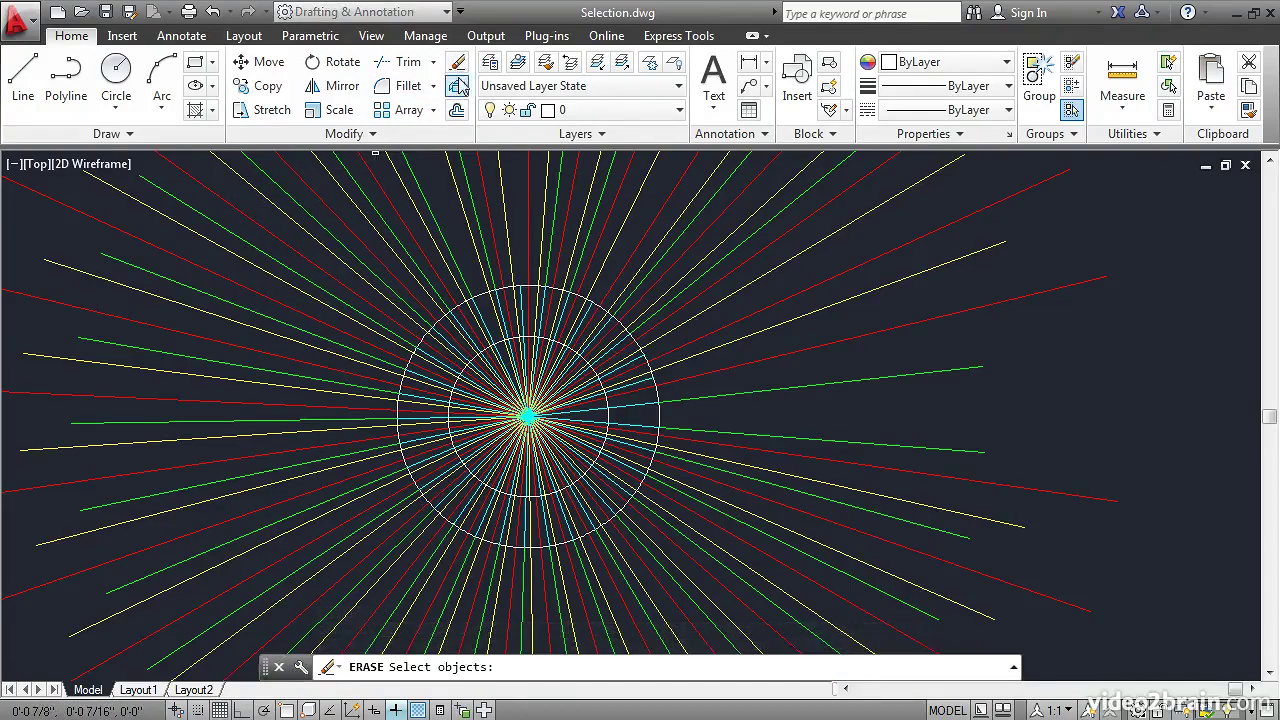
{"action": "left_click", "coordinate": [780, 577]}
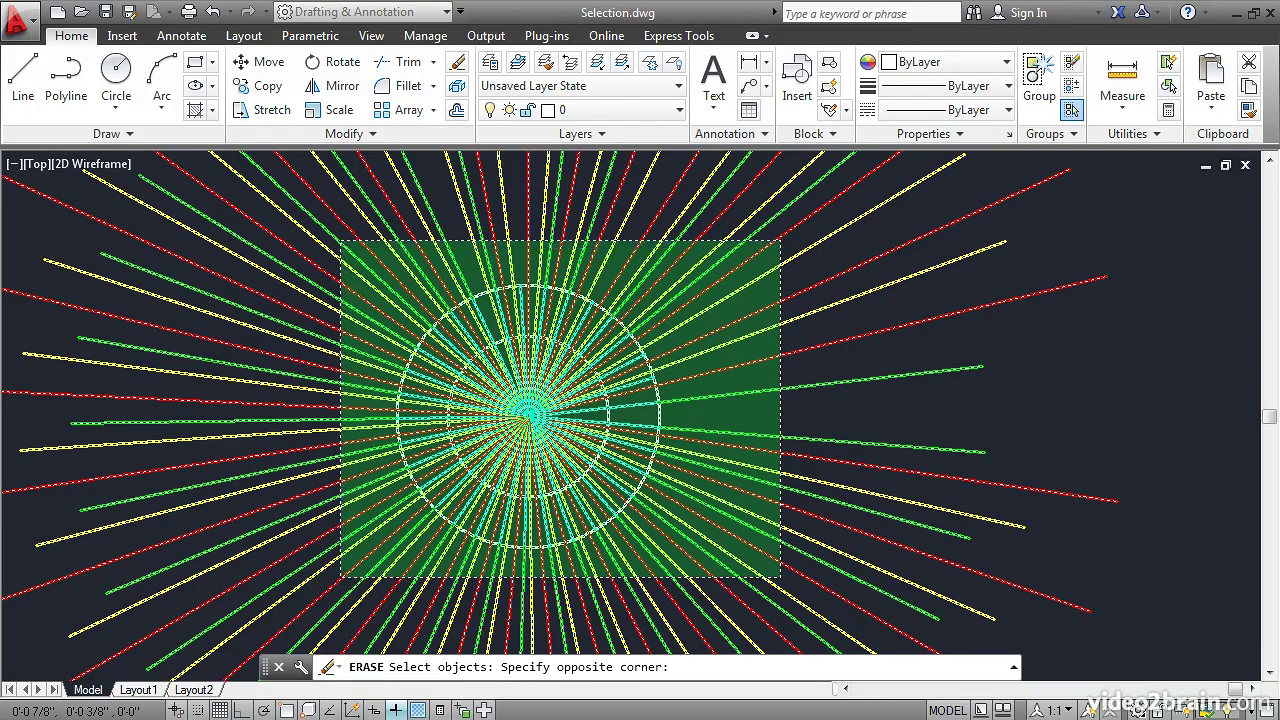
{"action": "left_click", "coordinate": [340, 241]}
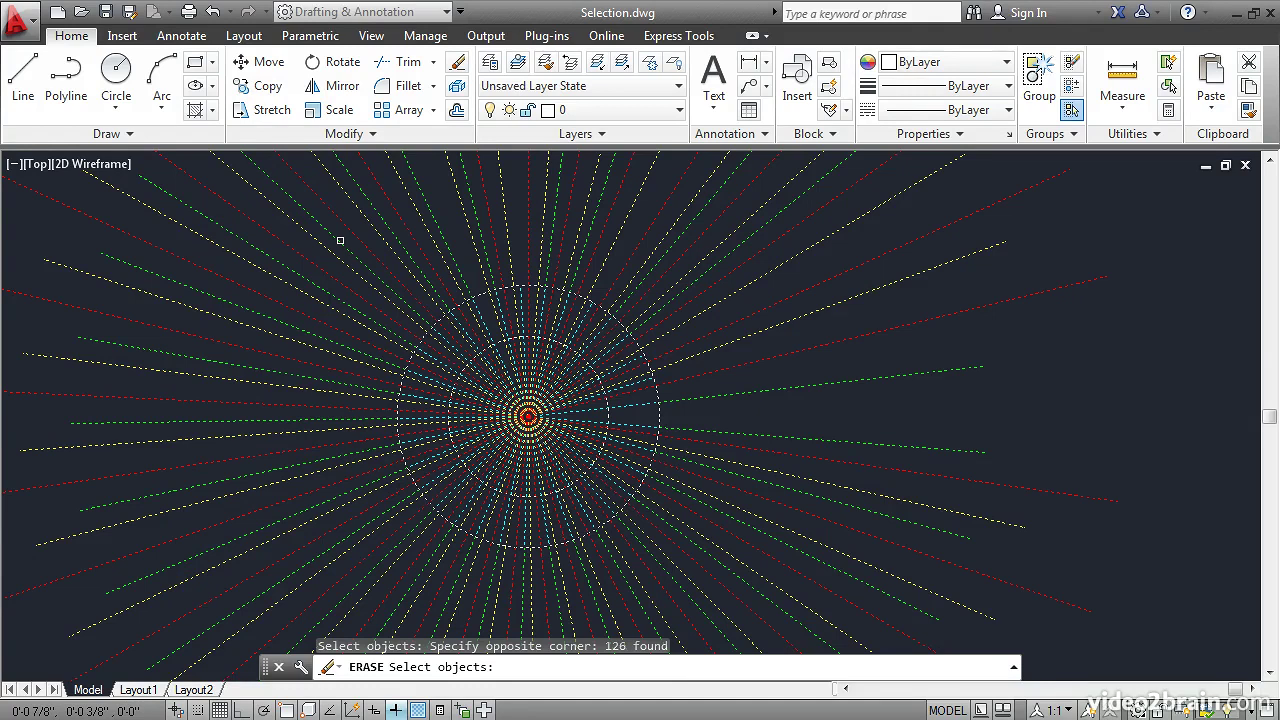
{"action": "key", "text": "Return"}
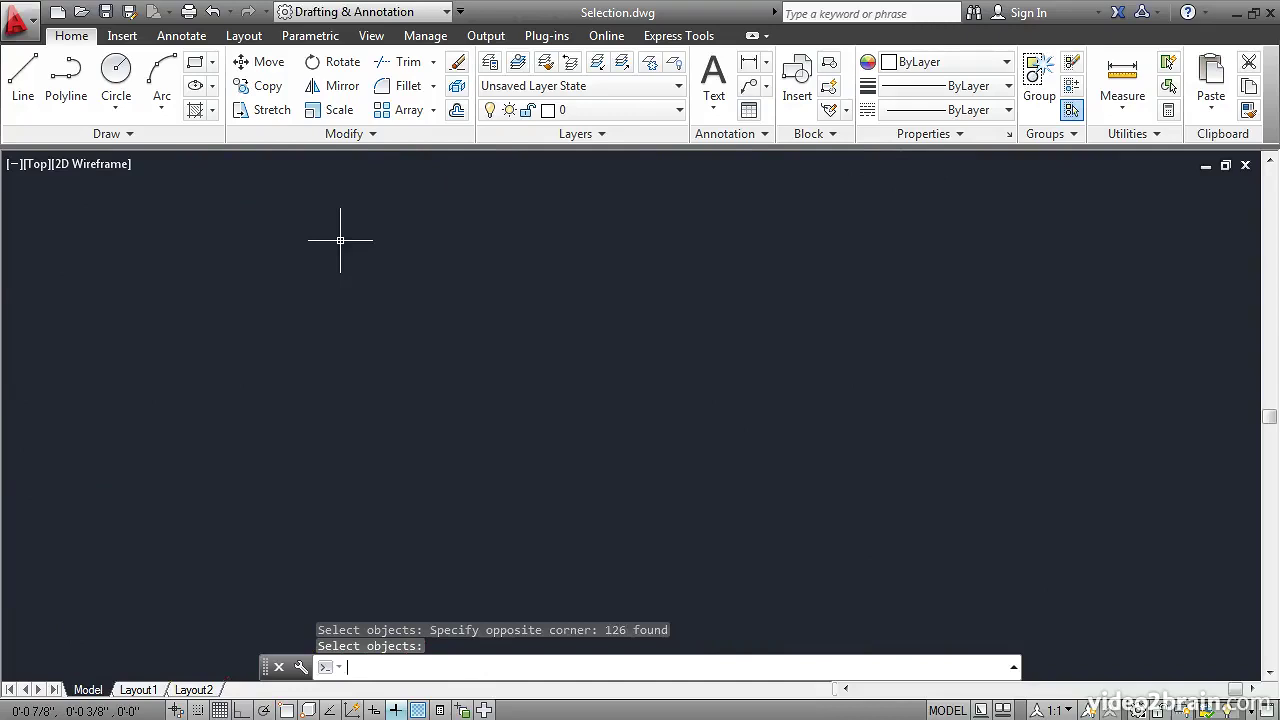
{"action": "left_click", "coordinate": [213, 12]}
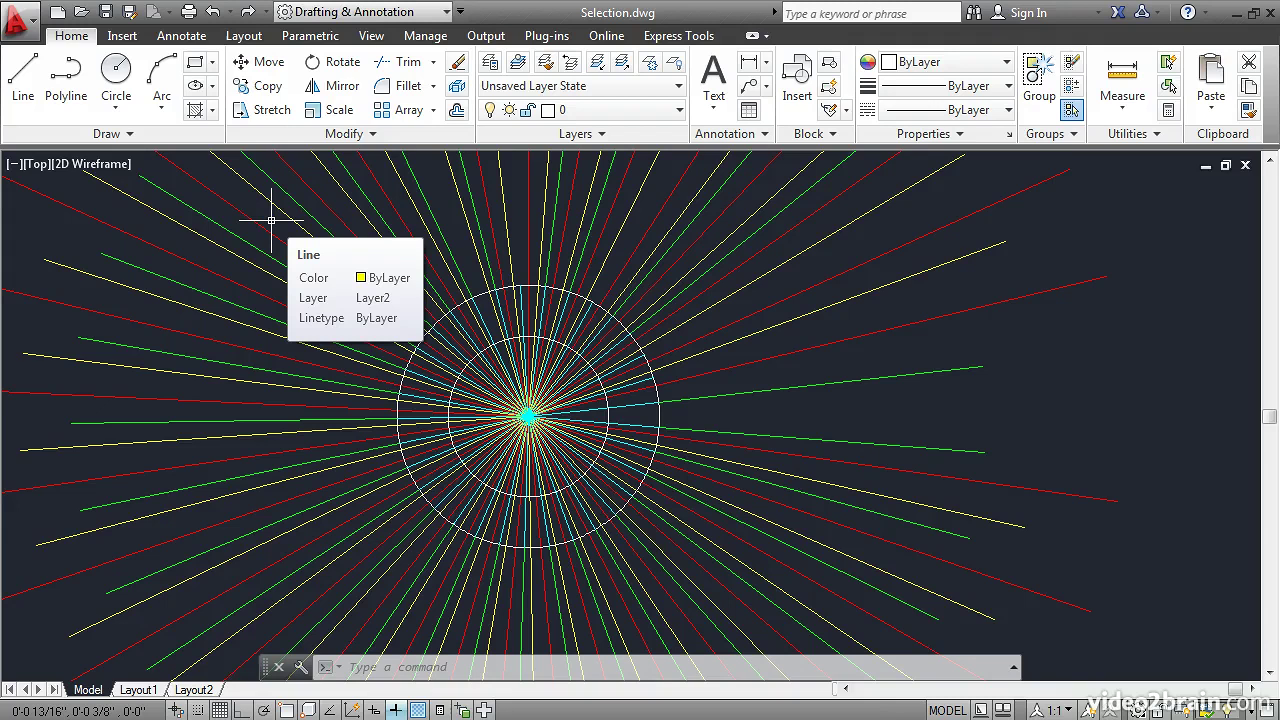
{"action": "left_click", "coordinate": [392, 168]}
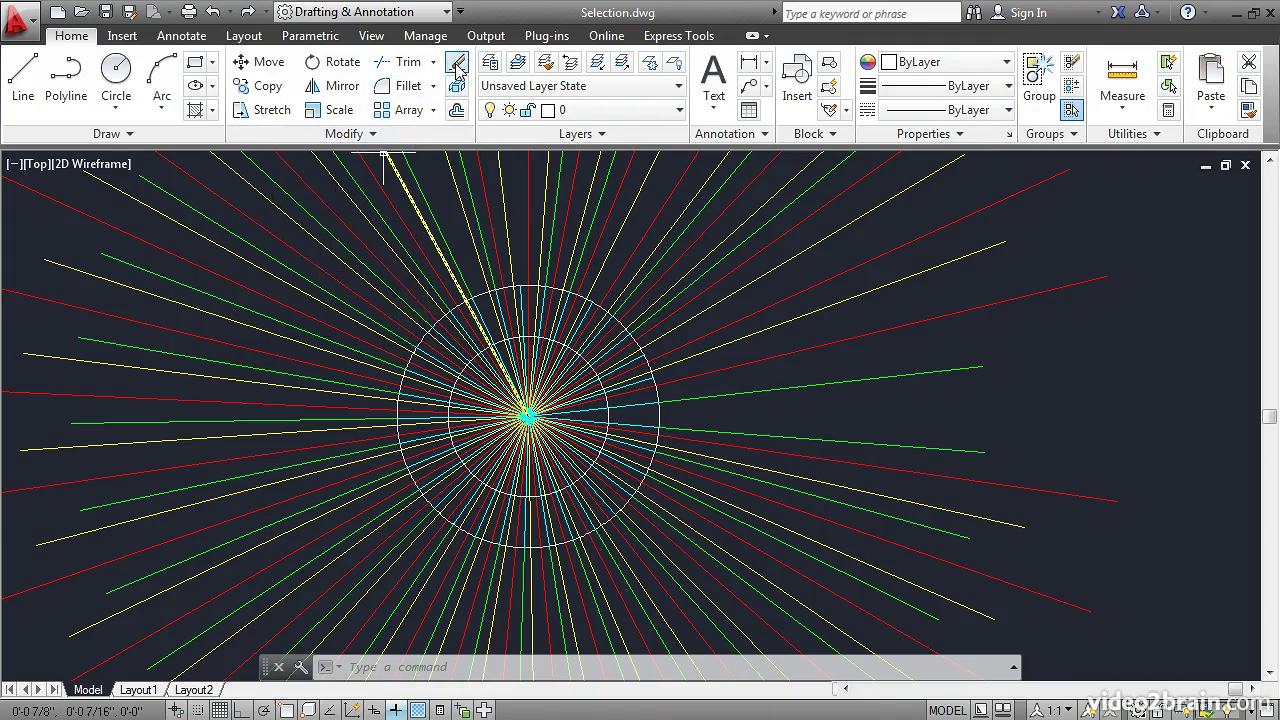
Erase the red, yellow and green radial lines with a Fence selection running around the outside of the outer circle.
{"action": "left_click", "coordinate": [457, 63]}
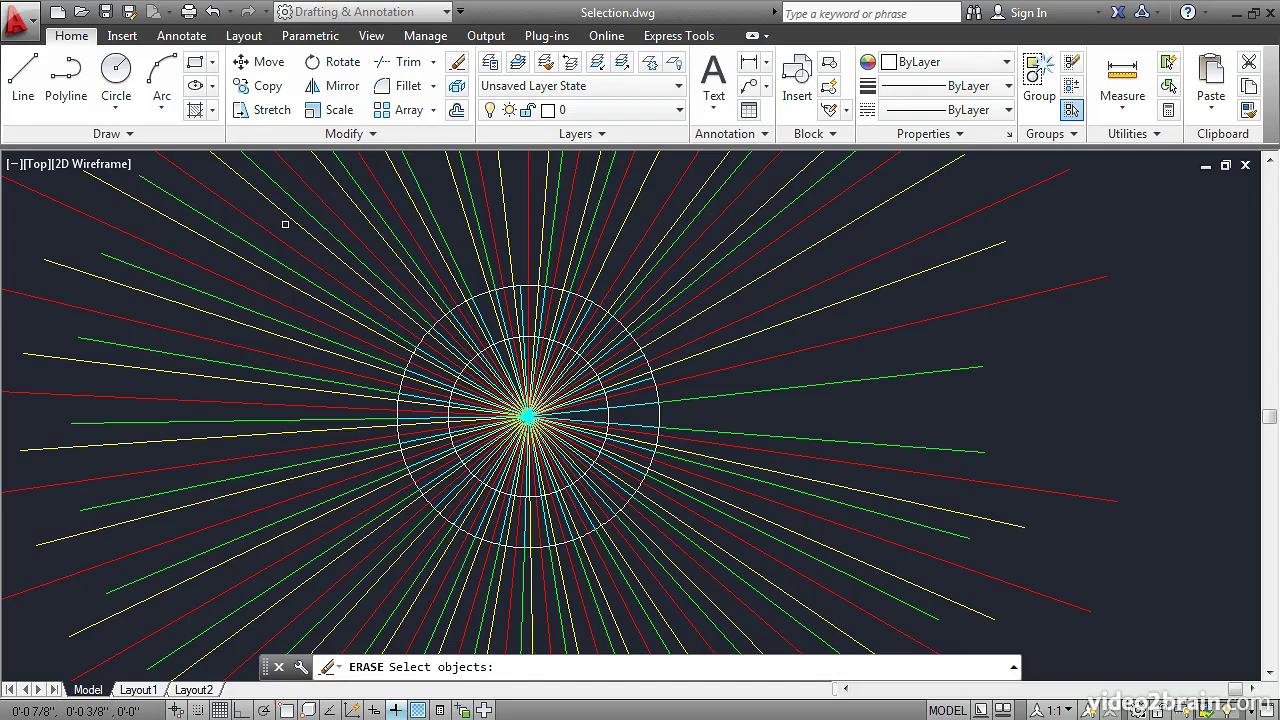
{"action": "type", "text": "f"}
{"action": "key", "text": "Return"}
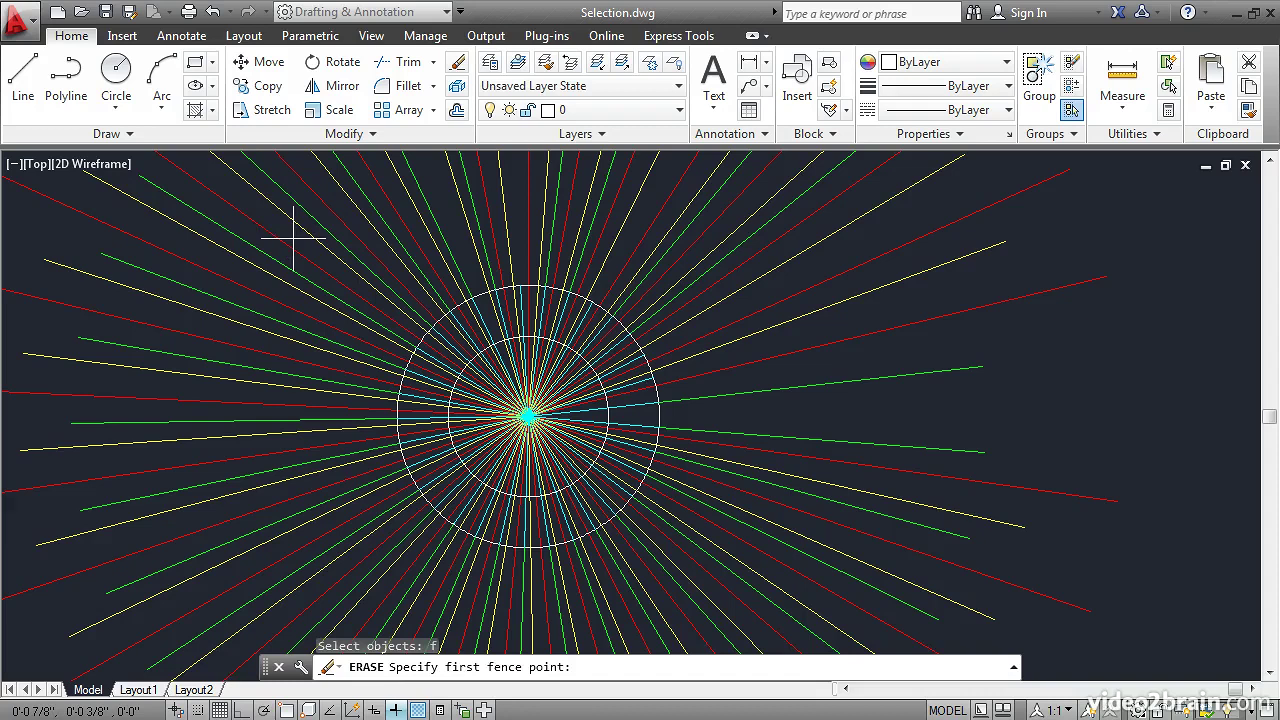
{"action": "left_click", "coordinate": [293, 239]}
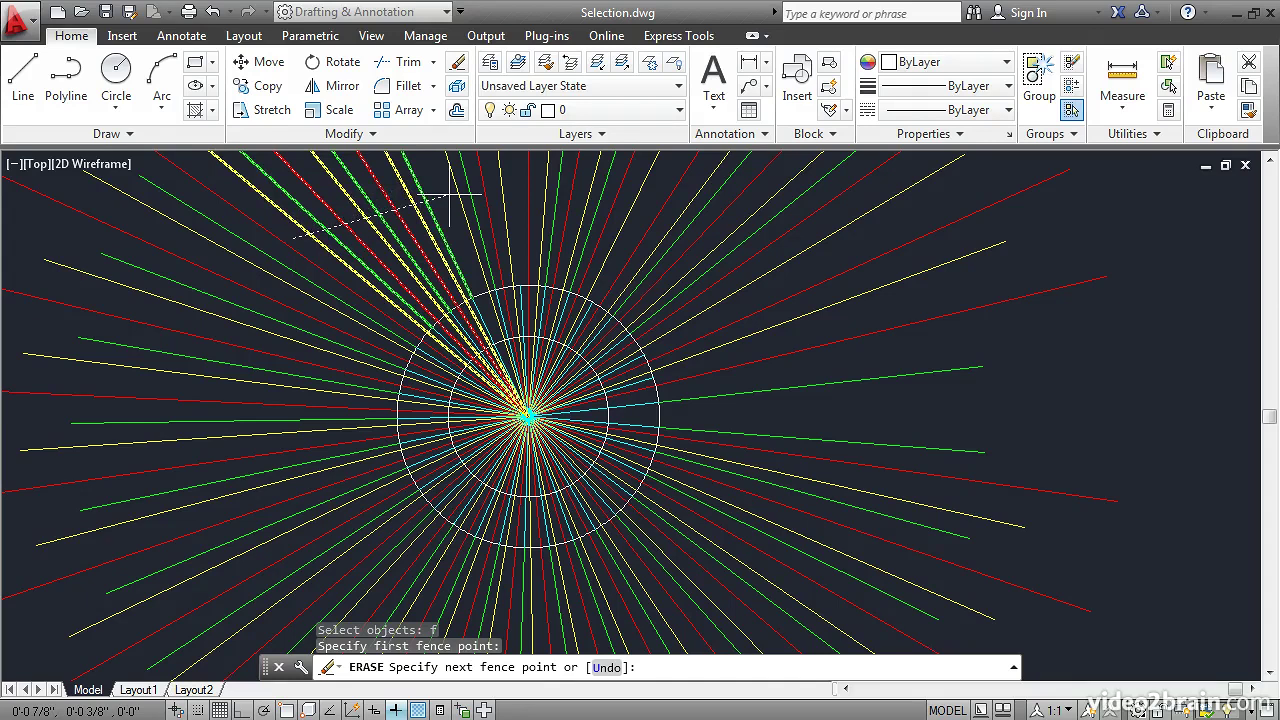
{"action": "left_click", "coordinate": [516, 204]}
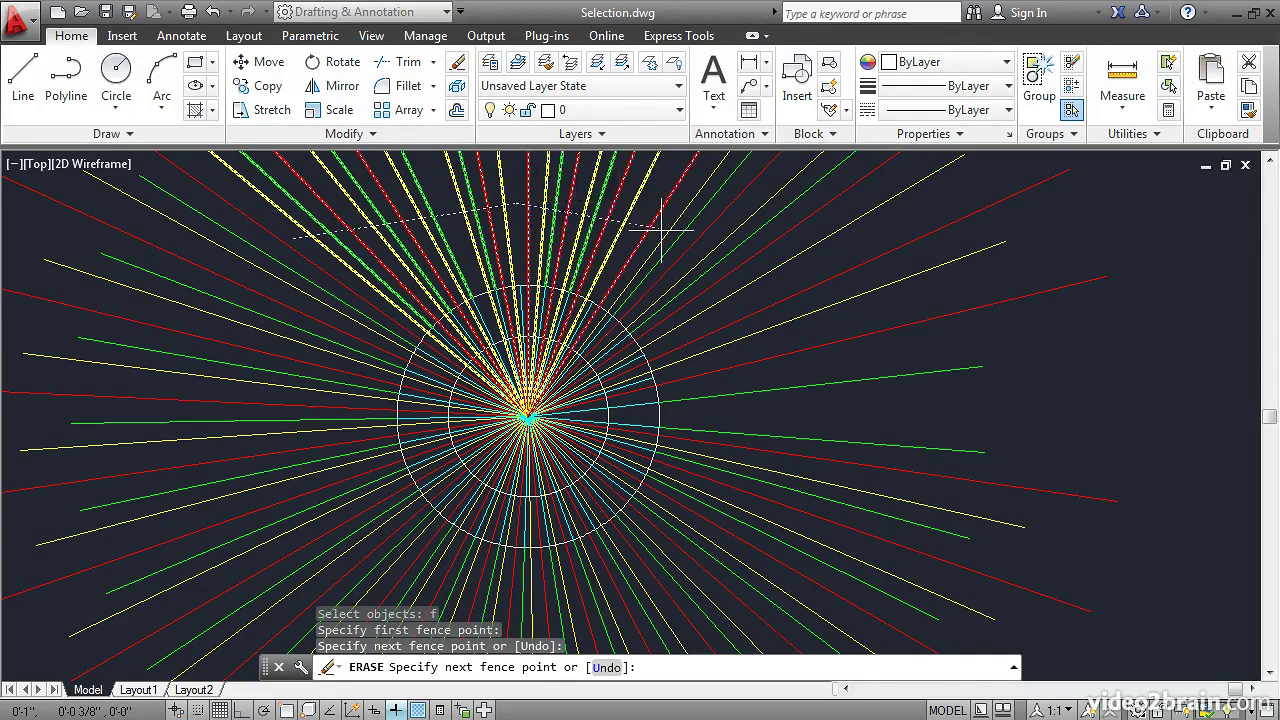
{"action": "left_click", "coordinate": [718, 296]}
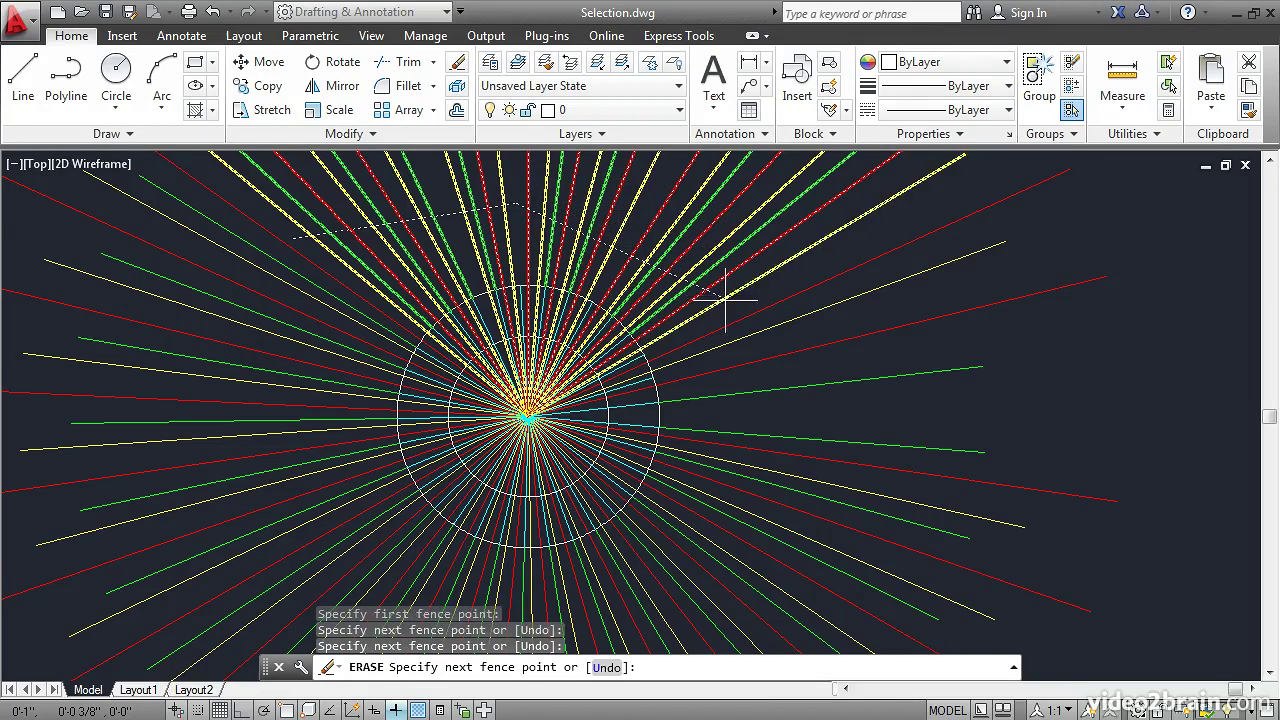
{"action": "left_click", "coordinate": [740, 532]}
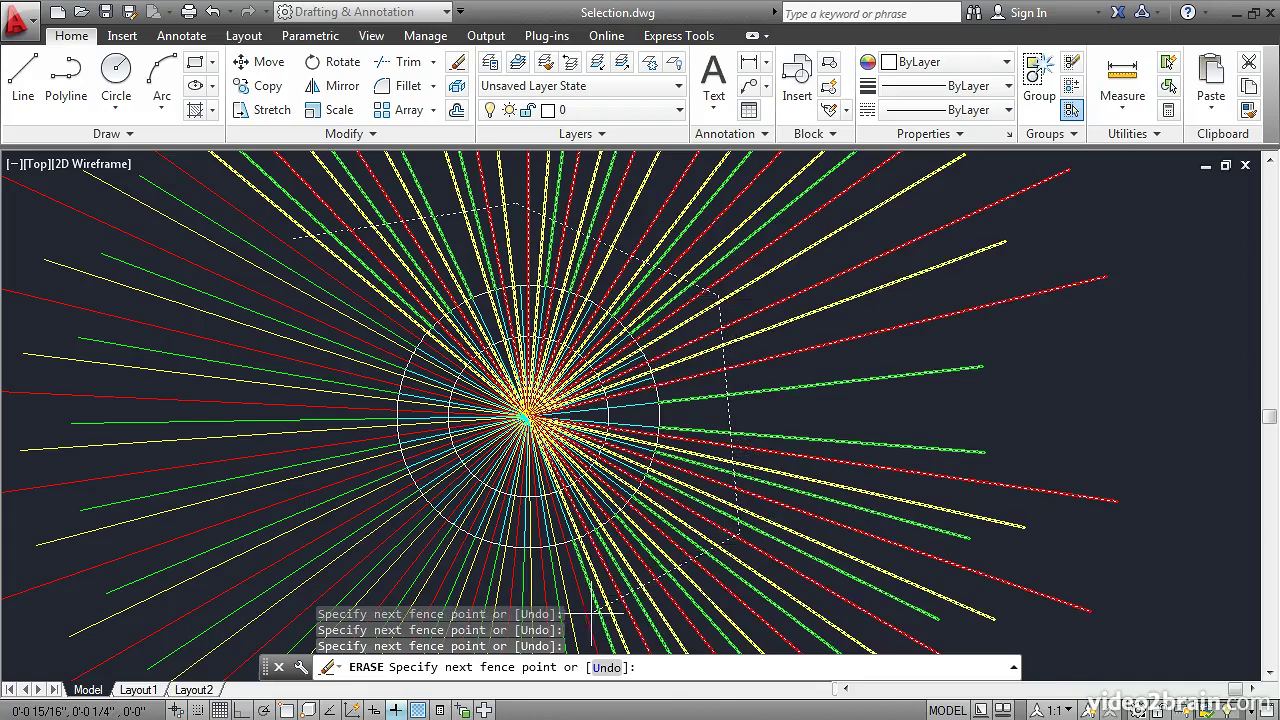
{"action": "left_click", "coordinate": [518, 566]}
{"action": "left_click", "coordinate": [330, 562]}
{"action": "left_click", "coordinate": [235, 420]}
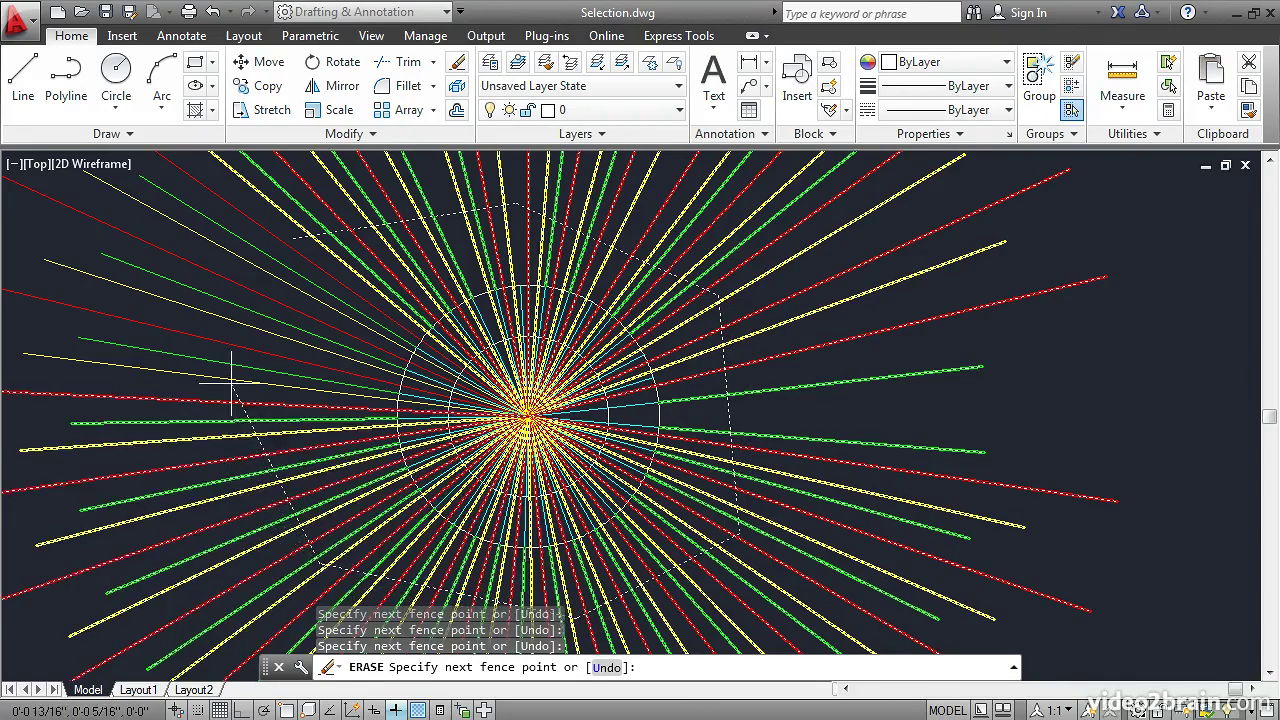
{"action": "key", "text": "Return"}
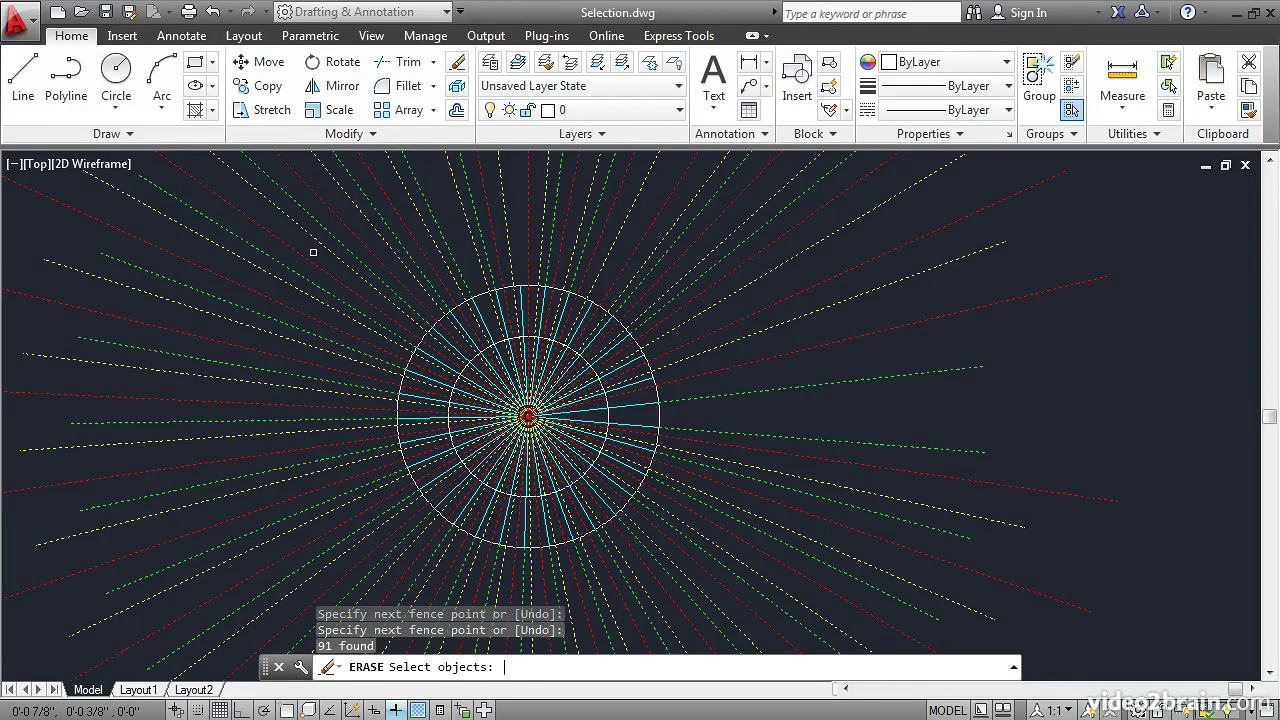
{"action": "key", "text": "Return"}
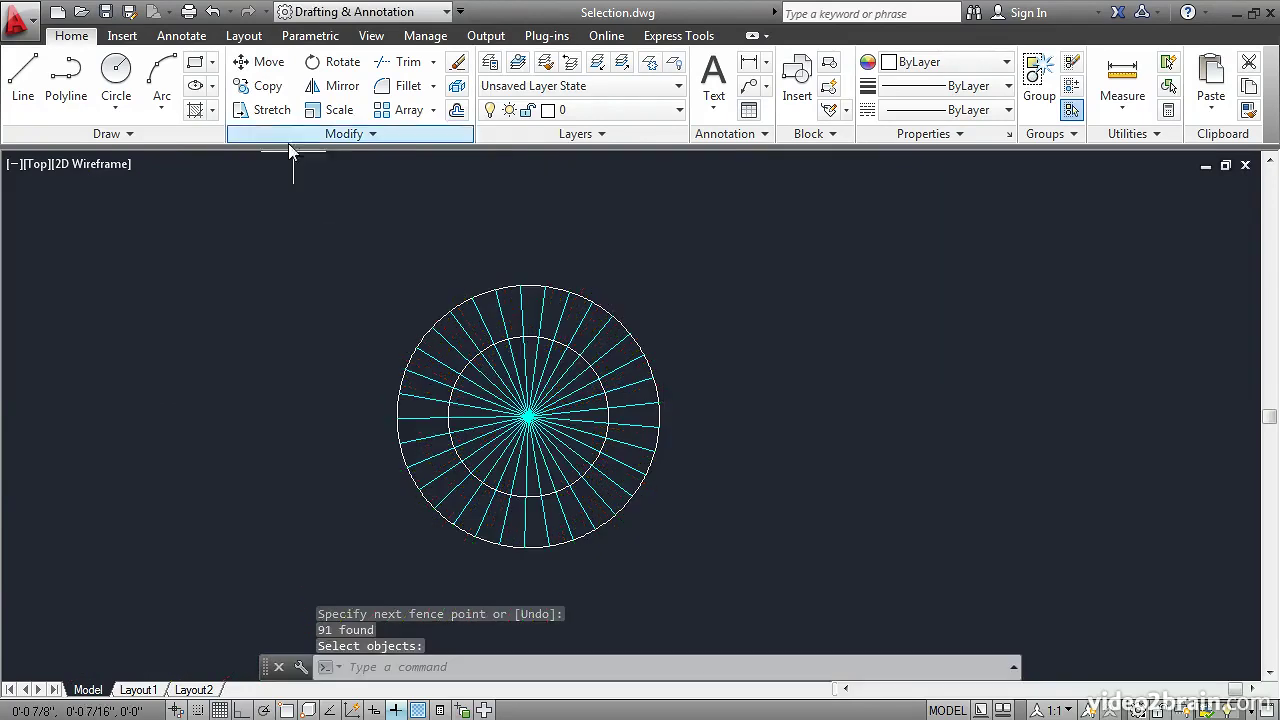
Undo the fence erasure and select every object in the drawing for a new Erase using the All option.
{"action": "left_click", "coordinate": [212, 12]}
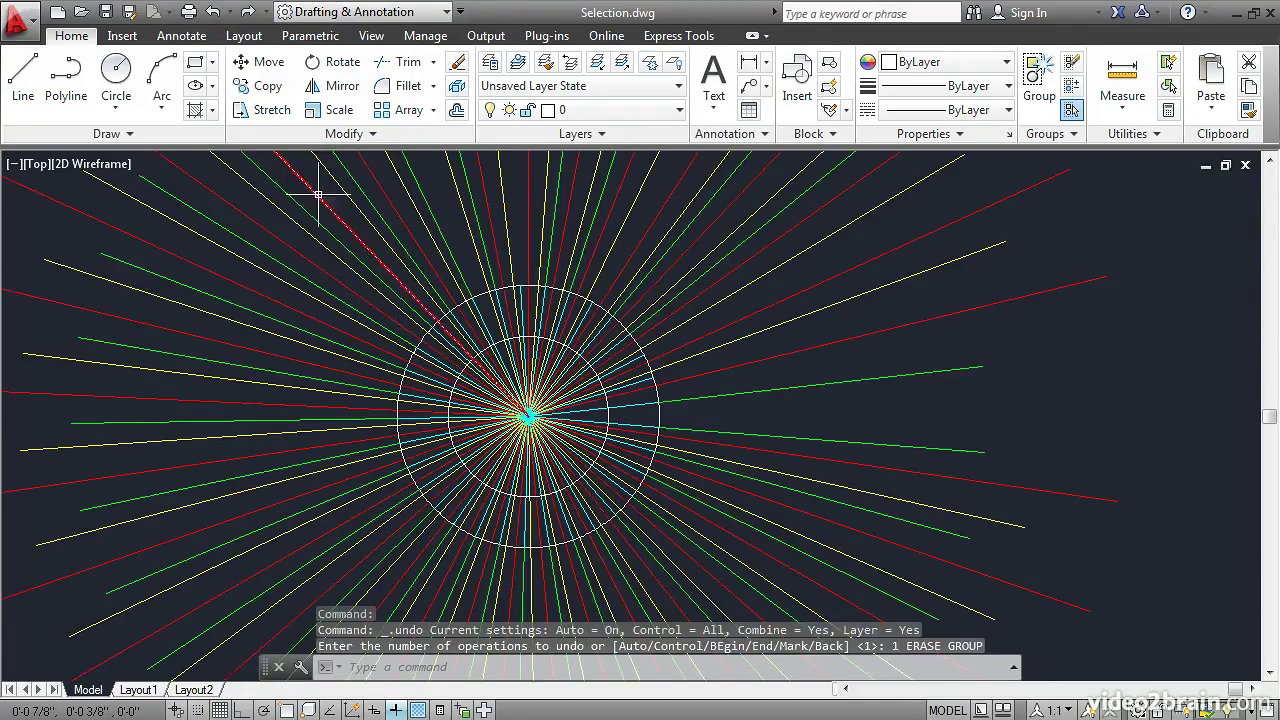
{"action": "mouse_move", "coordinate": [350, 209]}
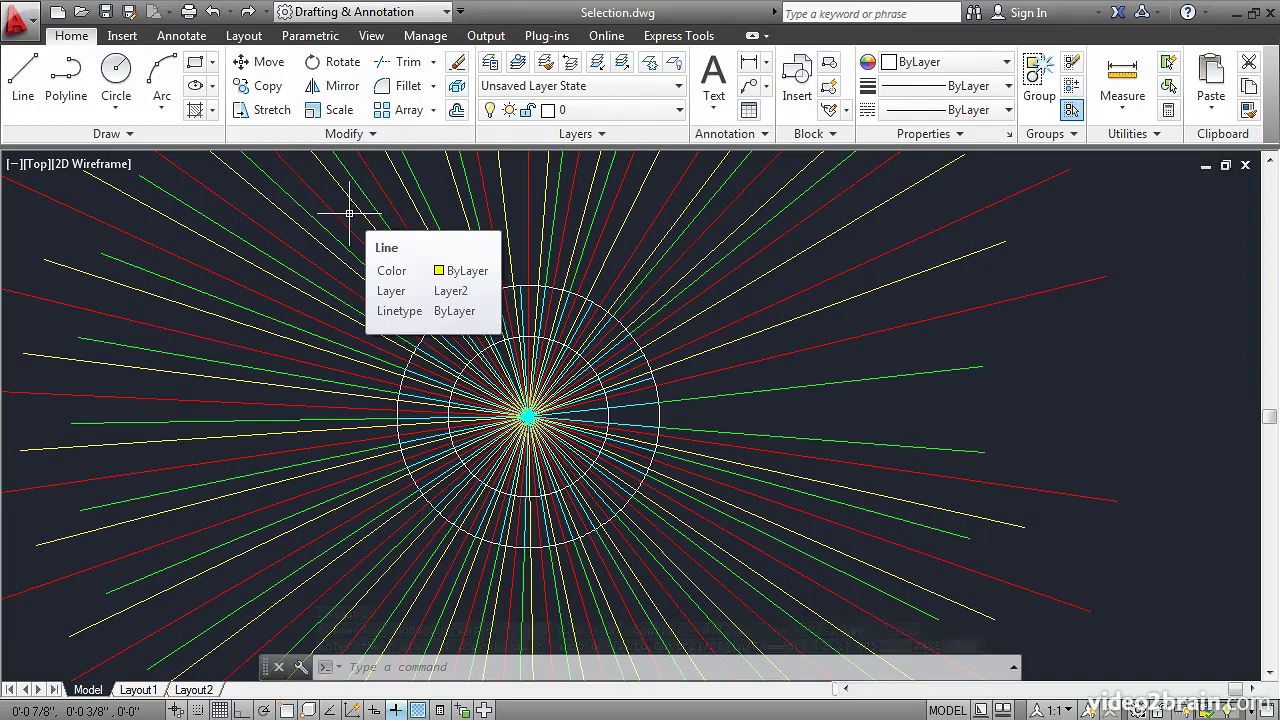
{"action": "left_click", "coordinate": [455, 64]}
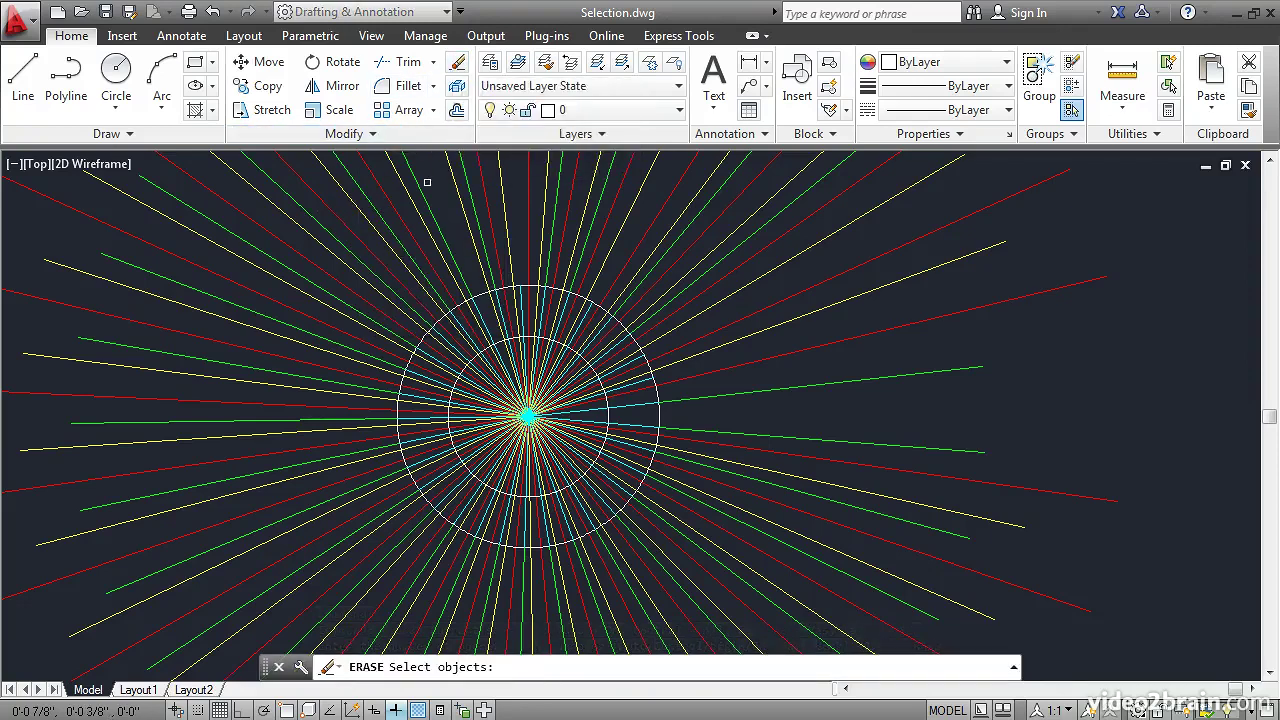
{"action": "type", "text": "all"}
{"action": "key", "text": "Return"}
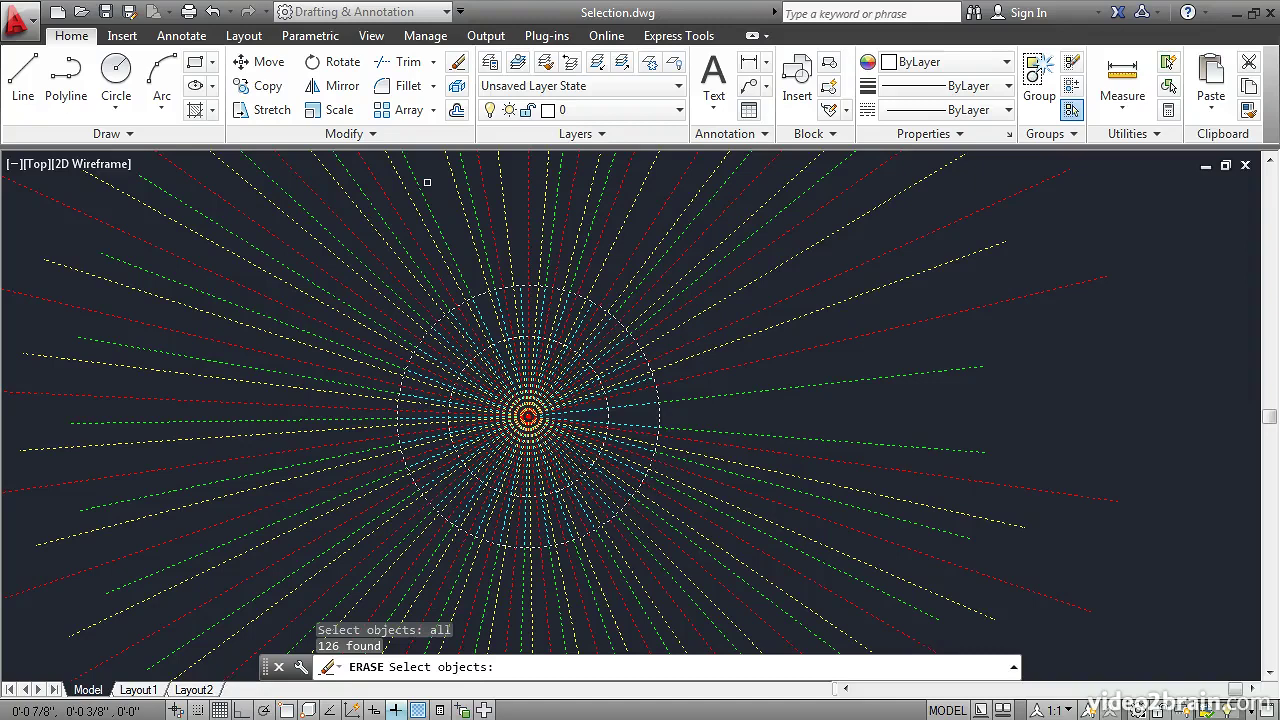
Remove two upper red lines, a crossing group of lines above the circles, and a window around the inner circle from the Erase selection.
{"action": "type", "text": "r"}
{"action": "key", "text": "Return"}
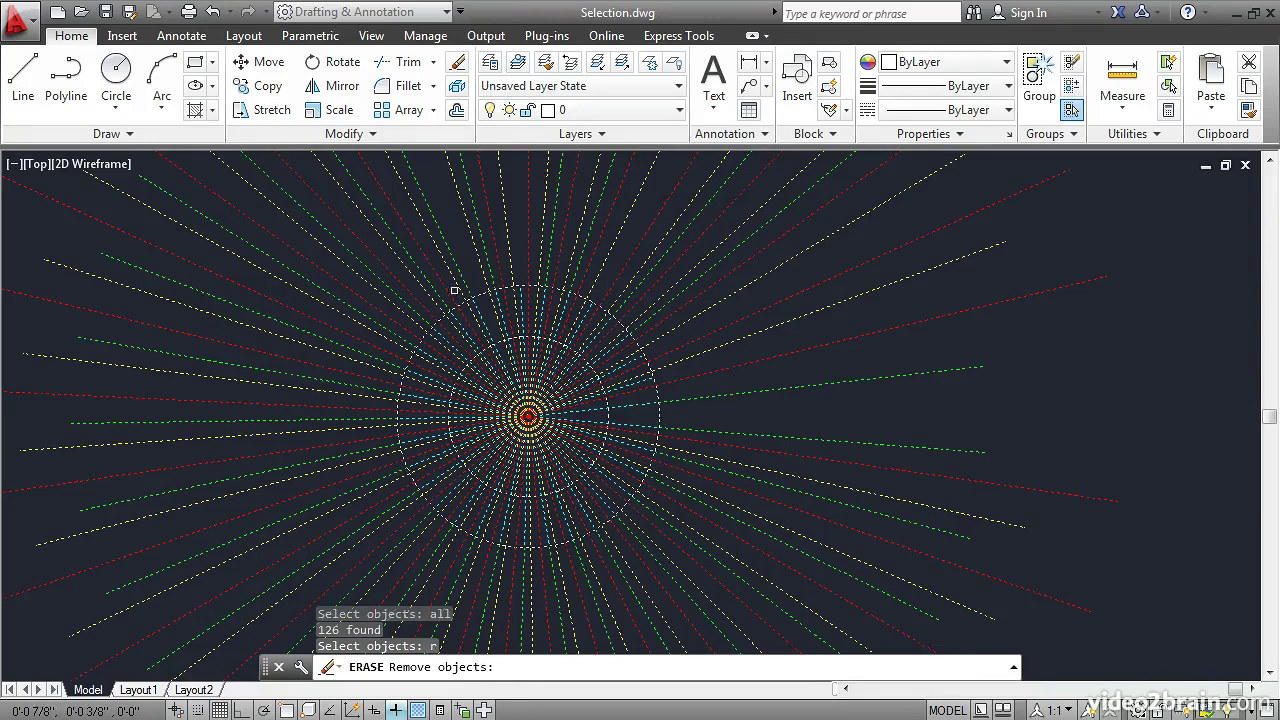
{"action": "left_click", "coordinate": [430, 255]}
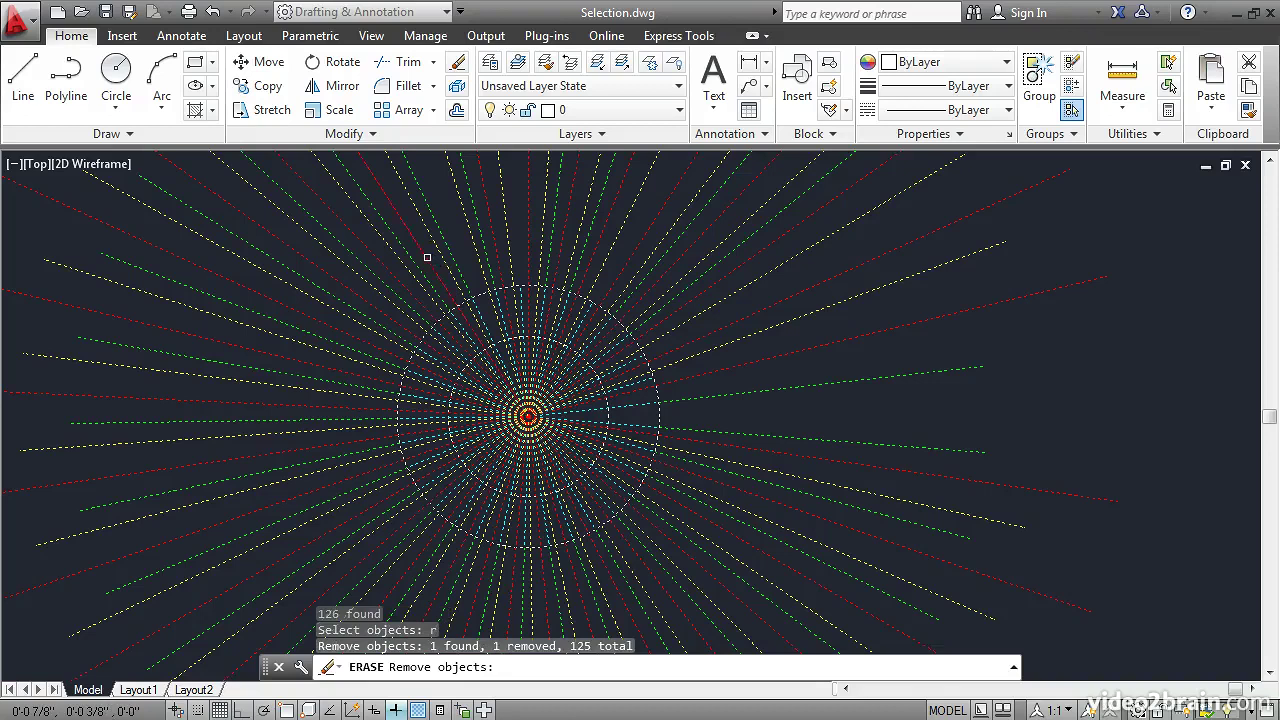
{"action": "left_click", "coordinate": [490, 245]}
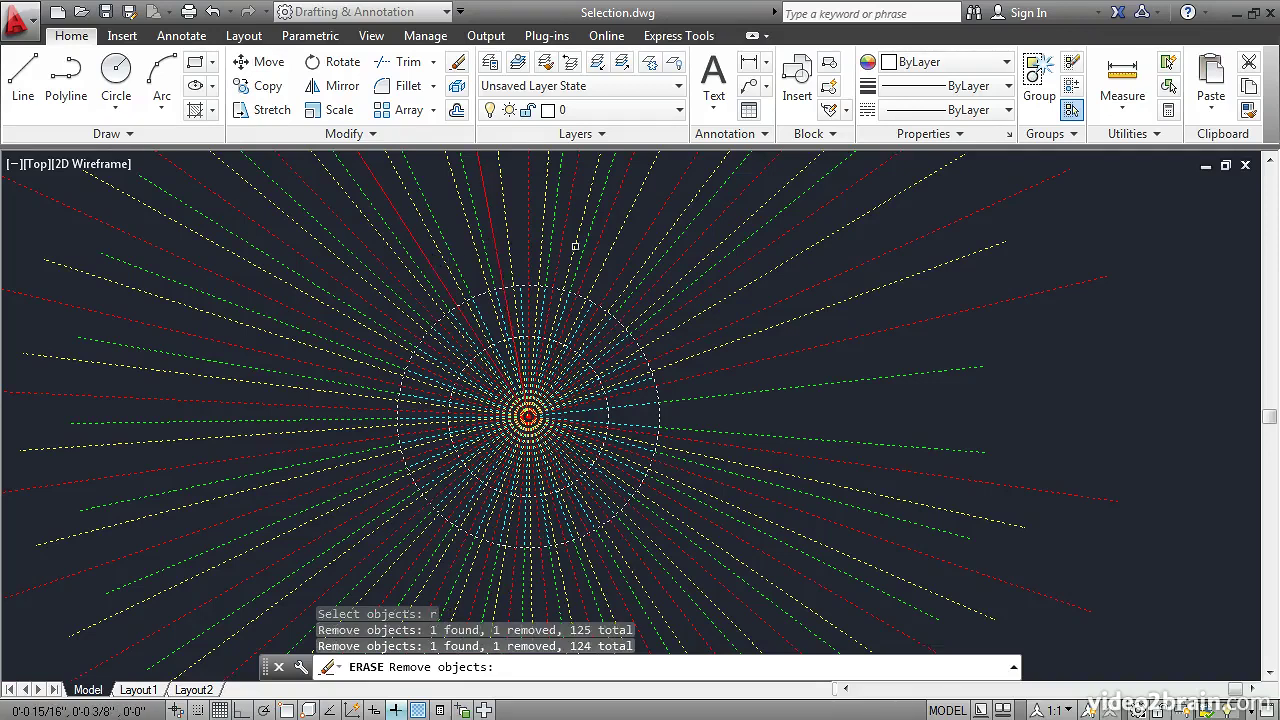
{"action": "left_click", "coordinate": [627, 236]}
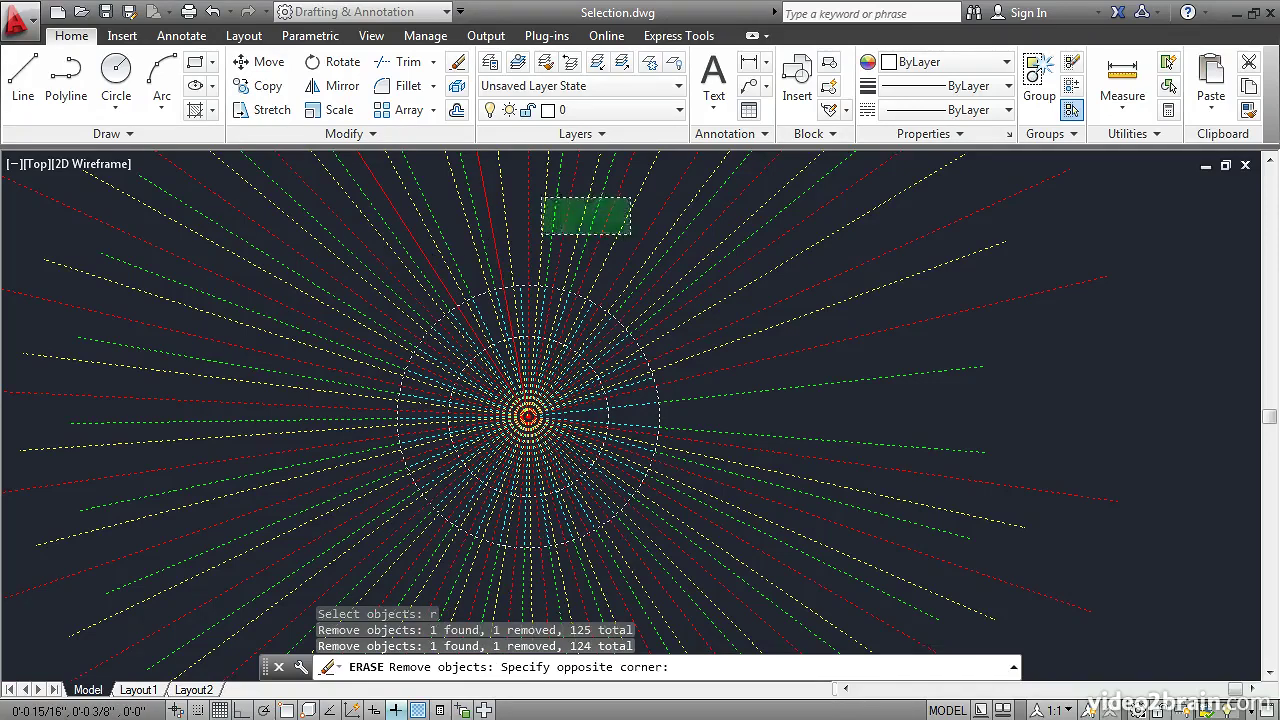
{"action": "left_click", "coordinate": [542, 205]}
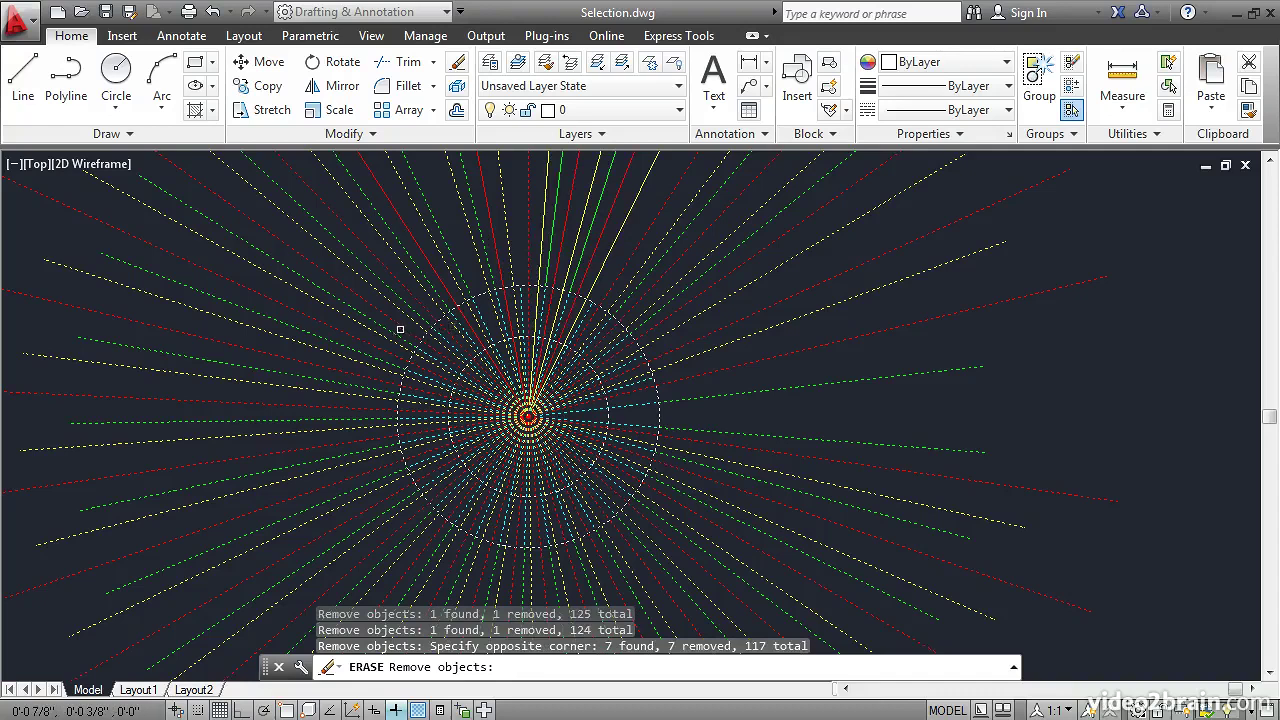
{"action": "left_click", "coordinate": [400, 316]}
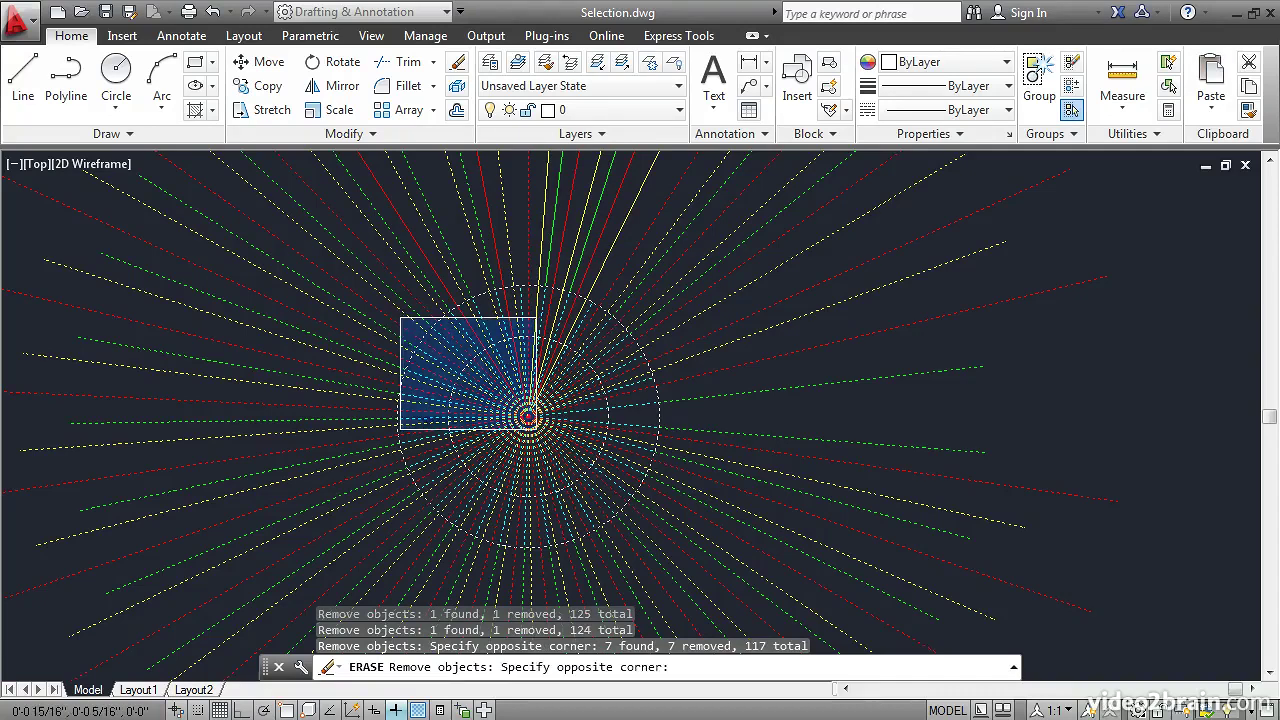
{"action": "left_click", "coordinate": [623, 506]}
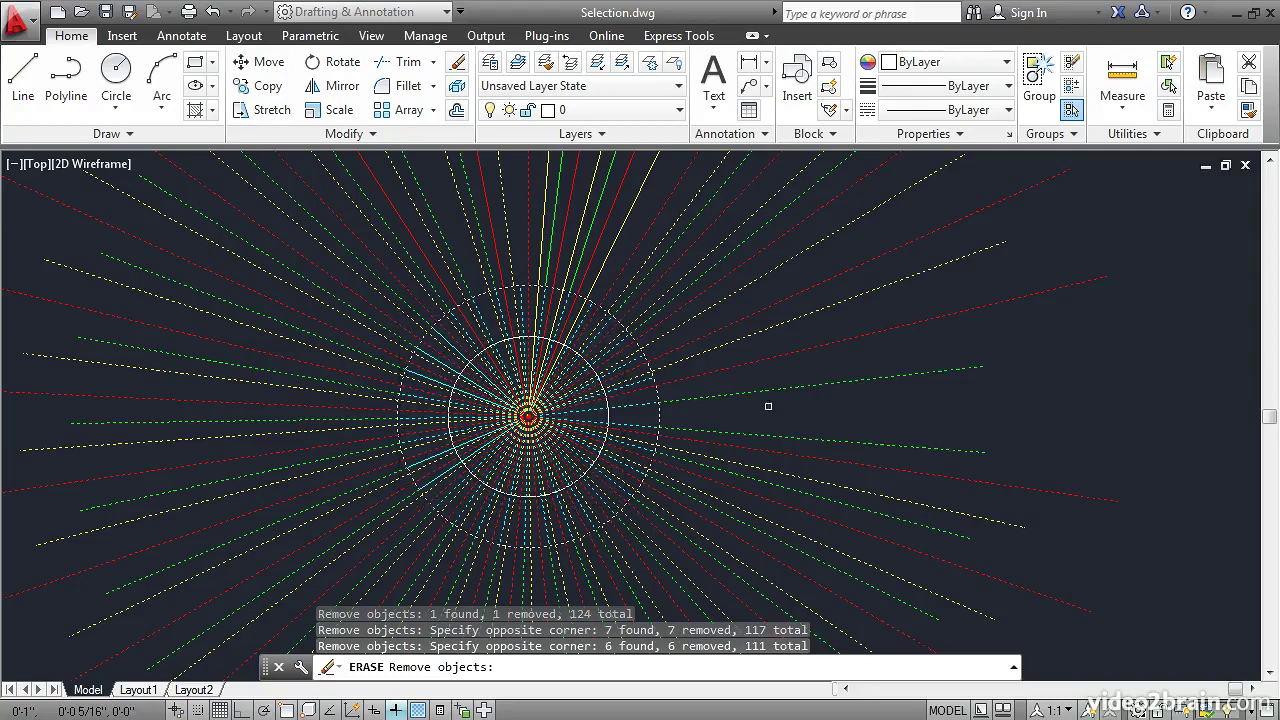
Remove the lines on the starburst's lower right from the selection with a Fence, and erase the objects still selected.
{"action": "type", "text": "f"}
{"action": "key", "text": "Return"}
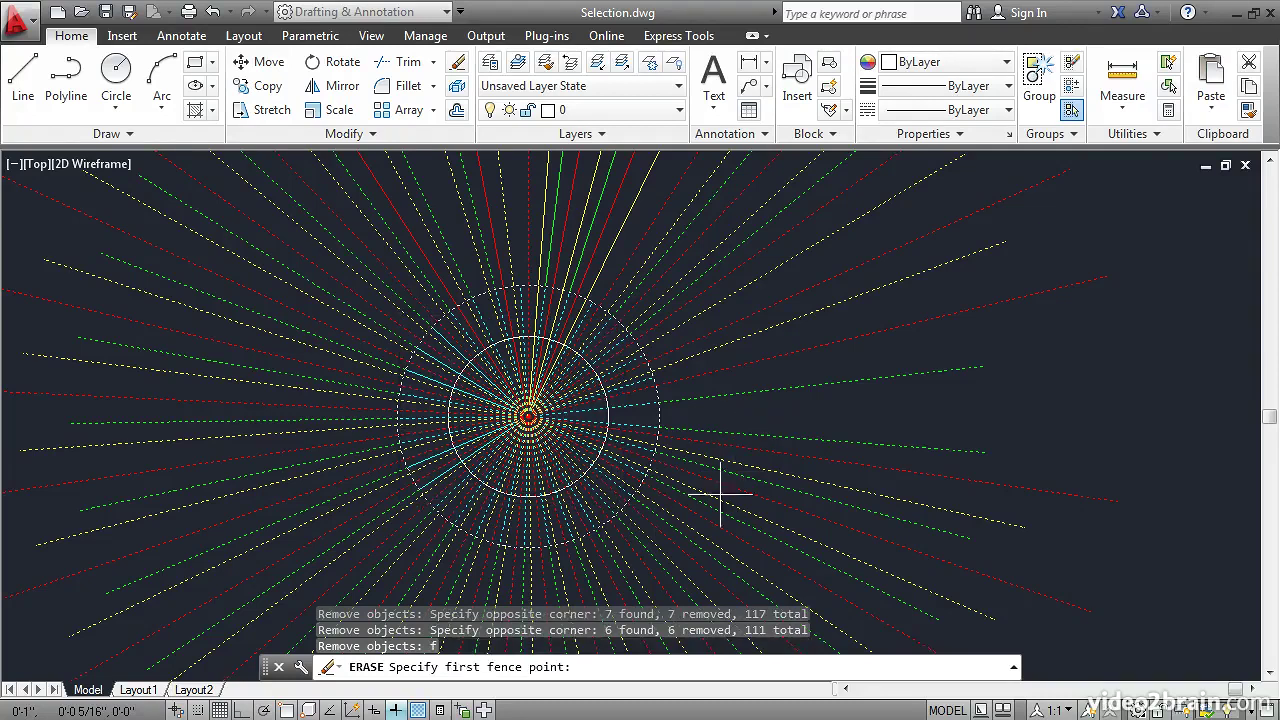
{"action": "left_click", "coordinate": [708, 510]}
{"action": "left_click", "coordinate": [745, 416]}
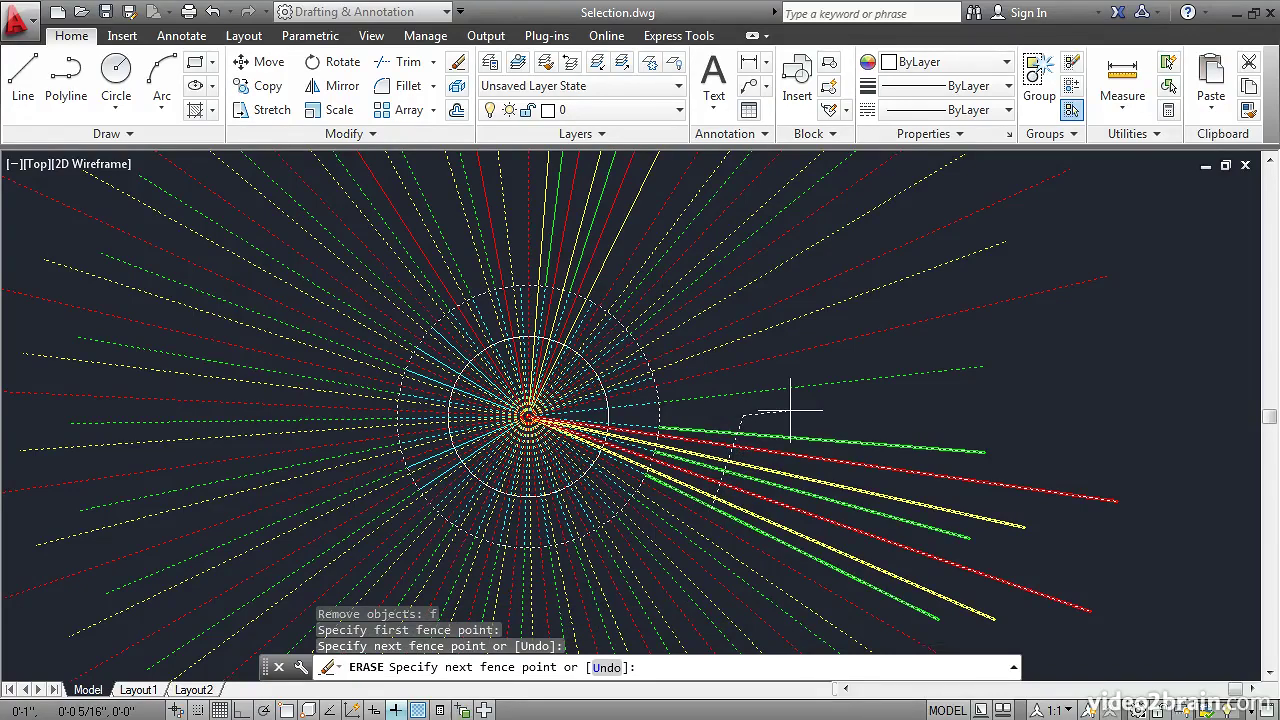
{"action": "key", "text": "Return"}
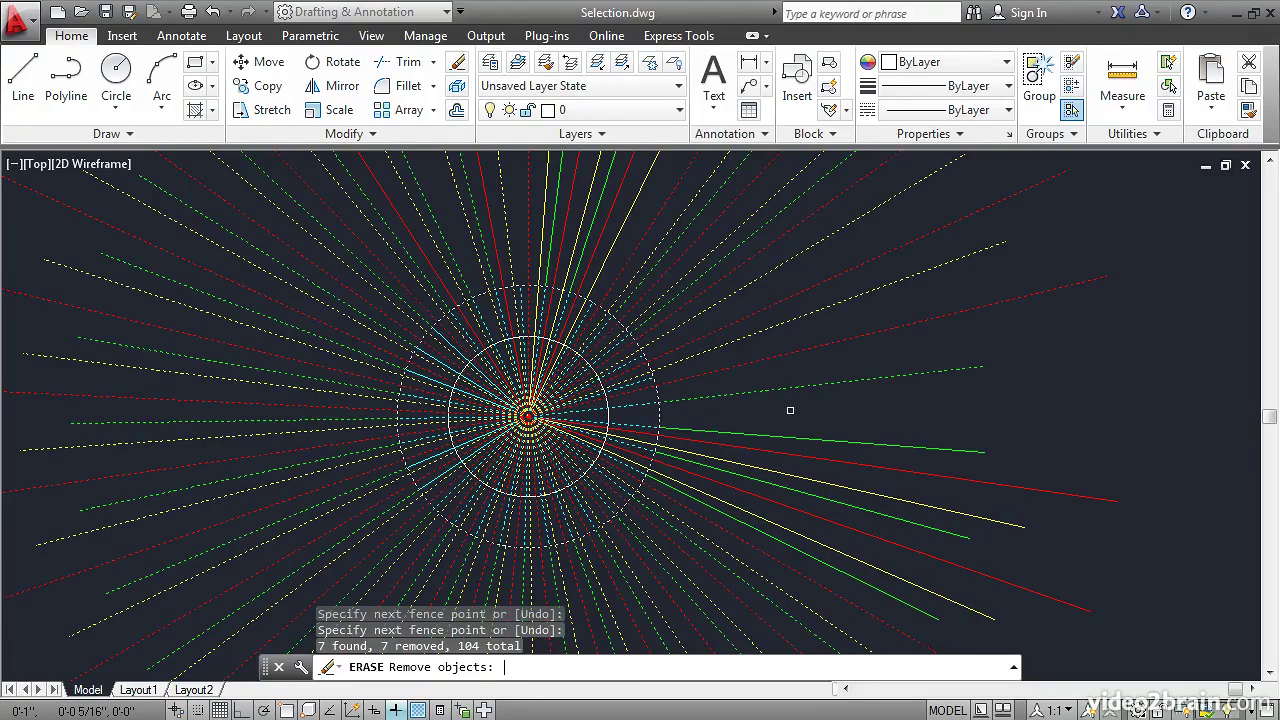
{"action": "key", "text": "Return"}
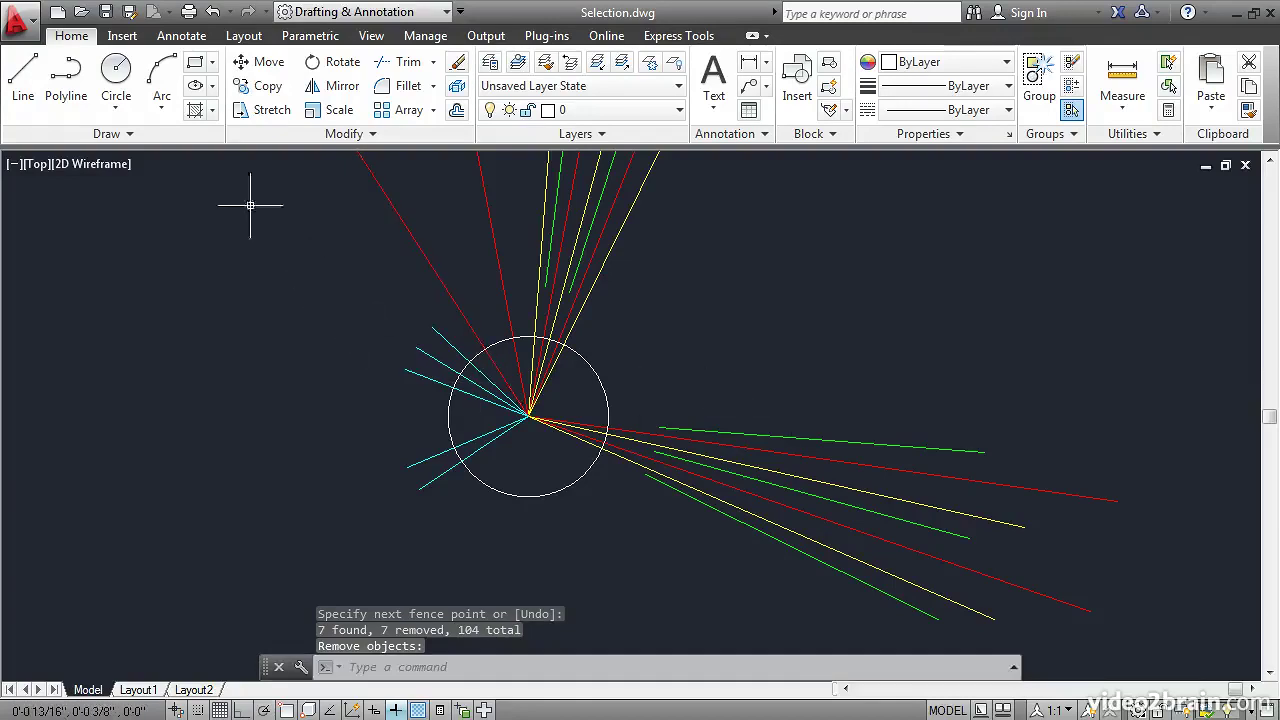
Draw two small circles side by side in the empty area right of the starburst, the second slightly smaller.
{"action": "left_click", "coordinate": [116, 73]}
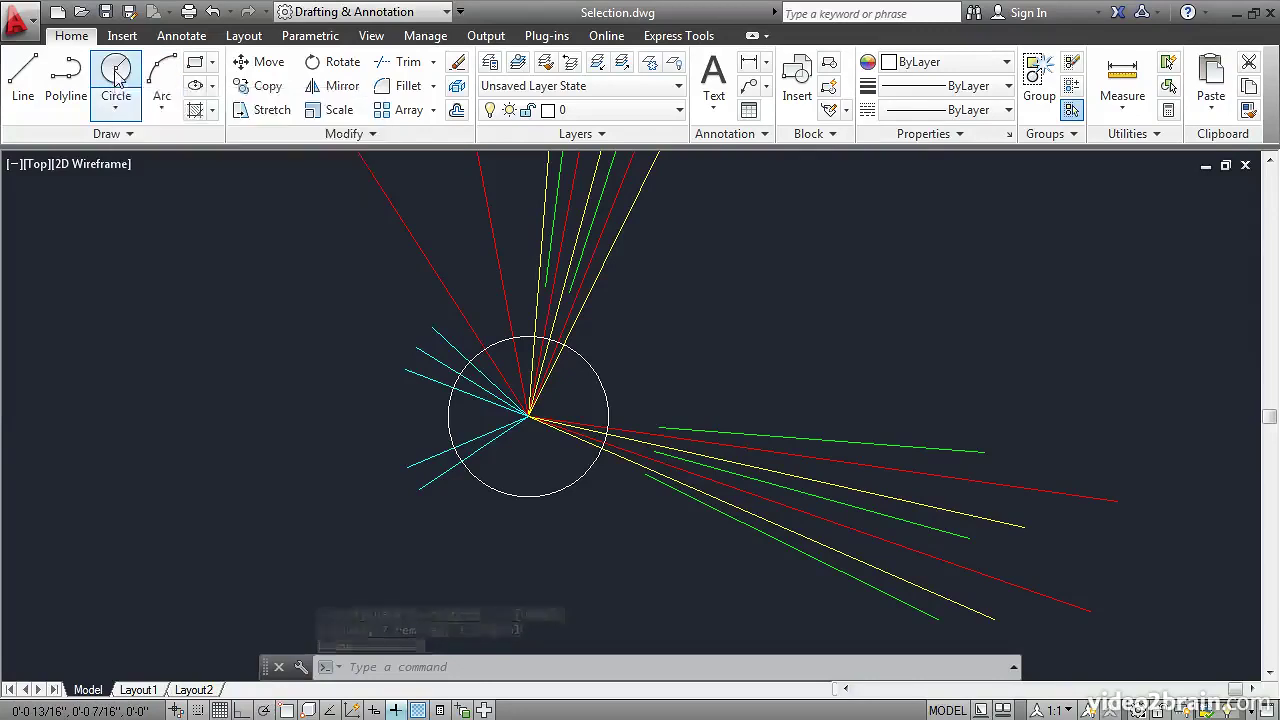
{"action": "left_click", "coordinate": [732, 337]}
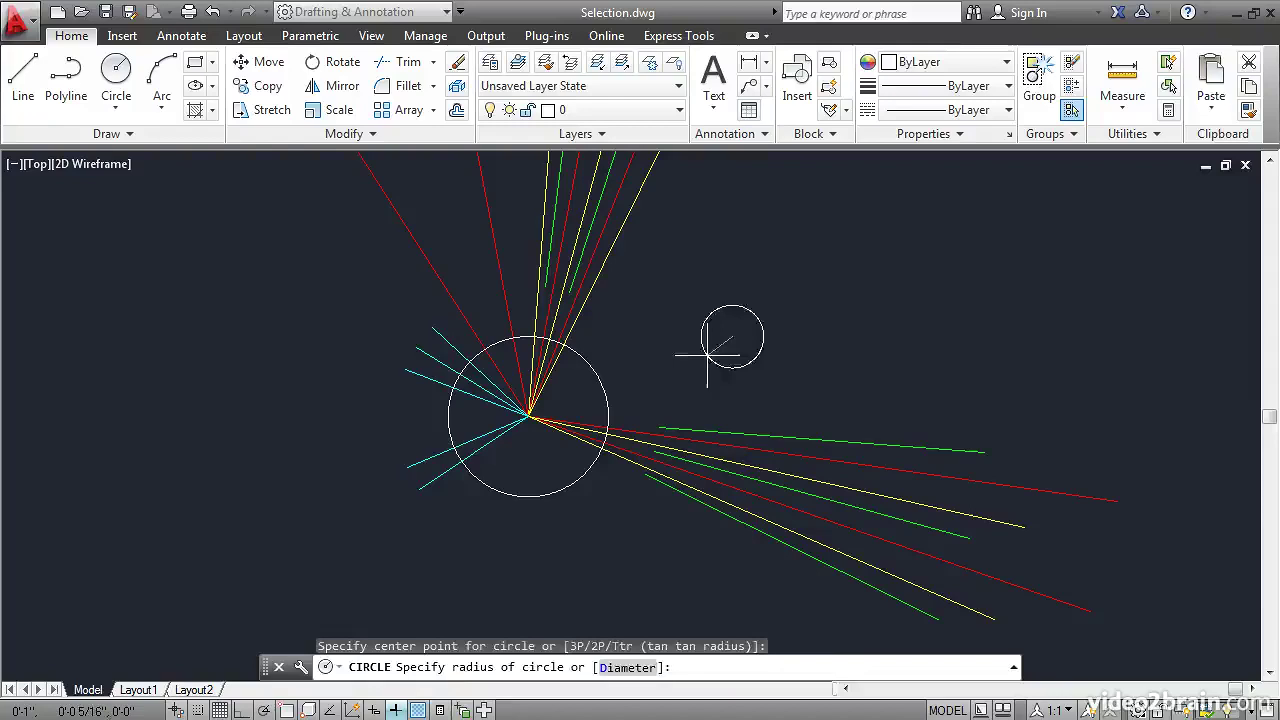
{"action": "left_click", "coordinate": [717, 369]}
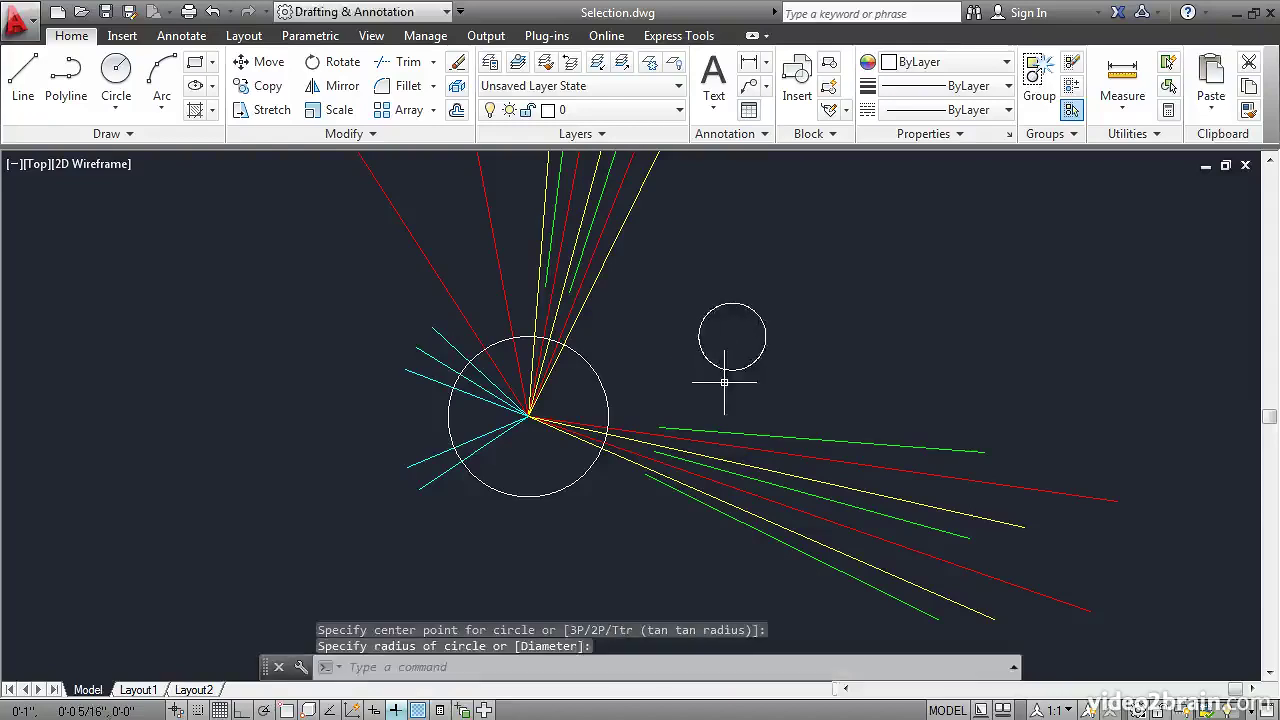
{"action": "key", "text": "Return"}
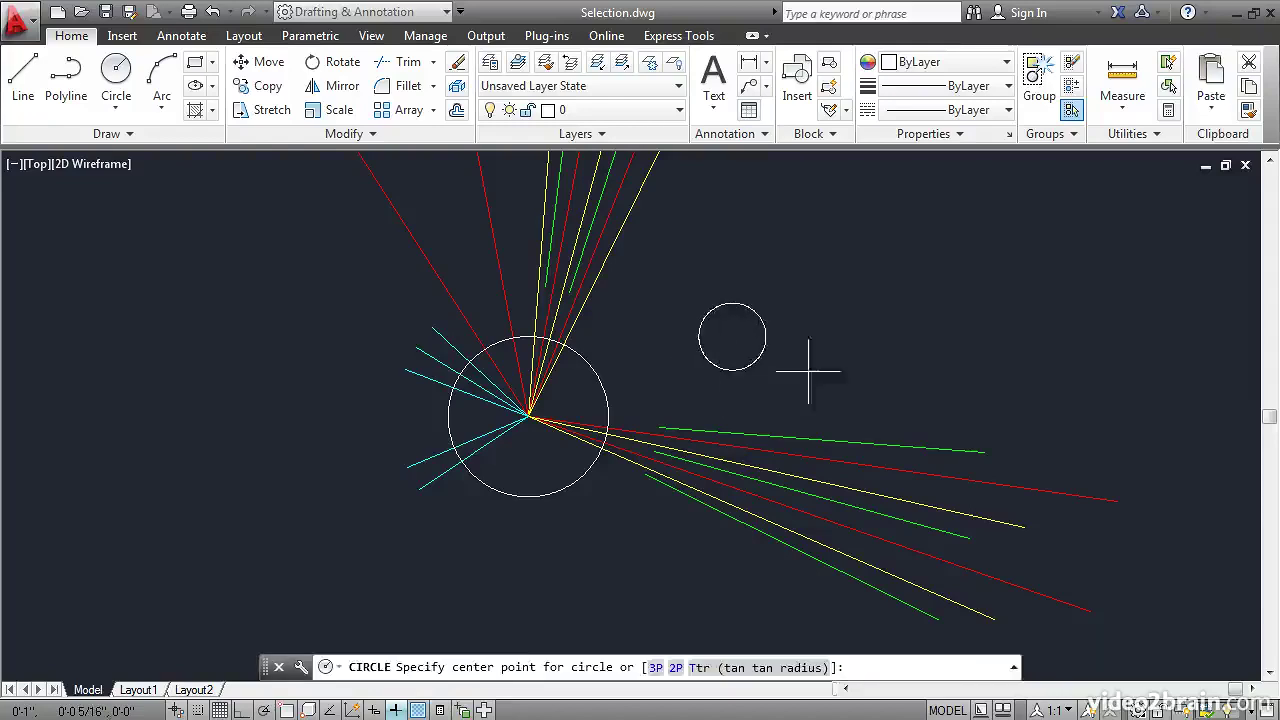
{"action": "left_click", "coordinate": [847, 325]}
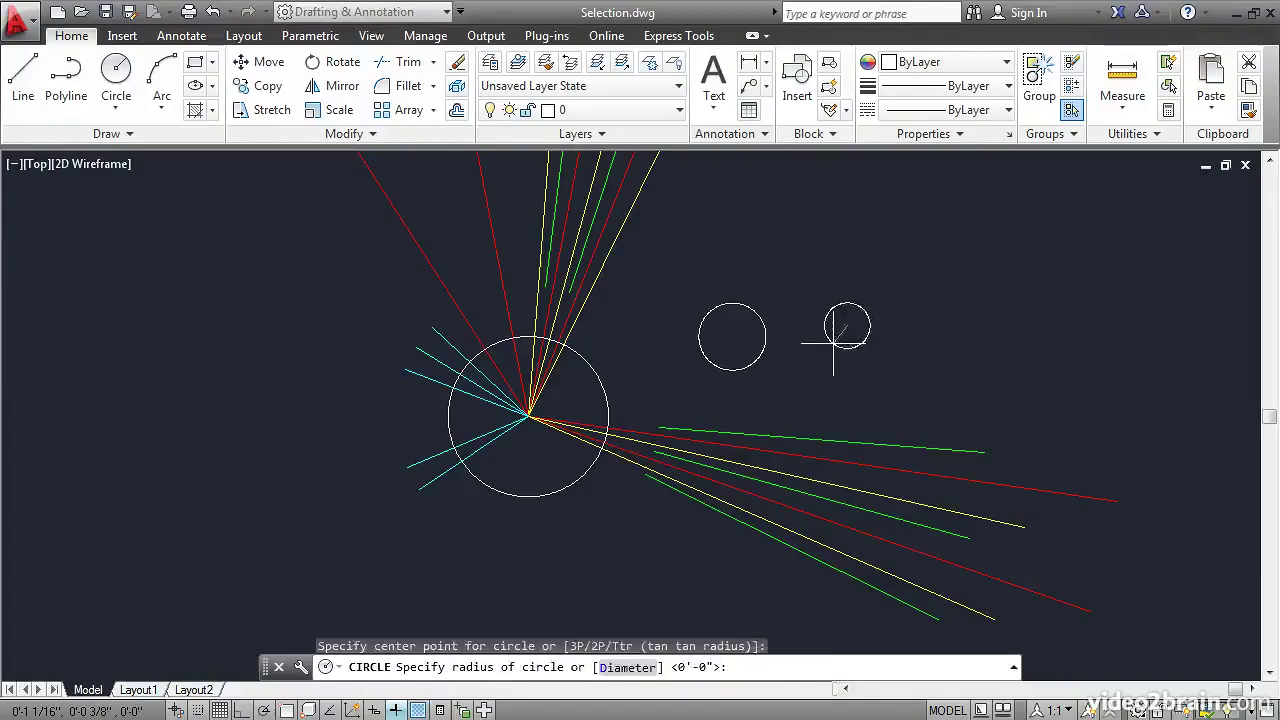
{"action": "left_click", "coordinate": [833, 343]}
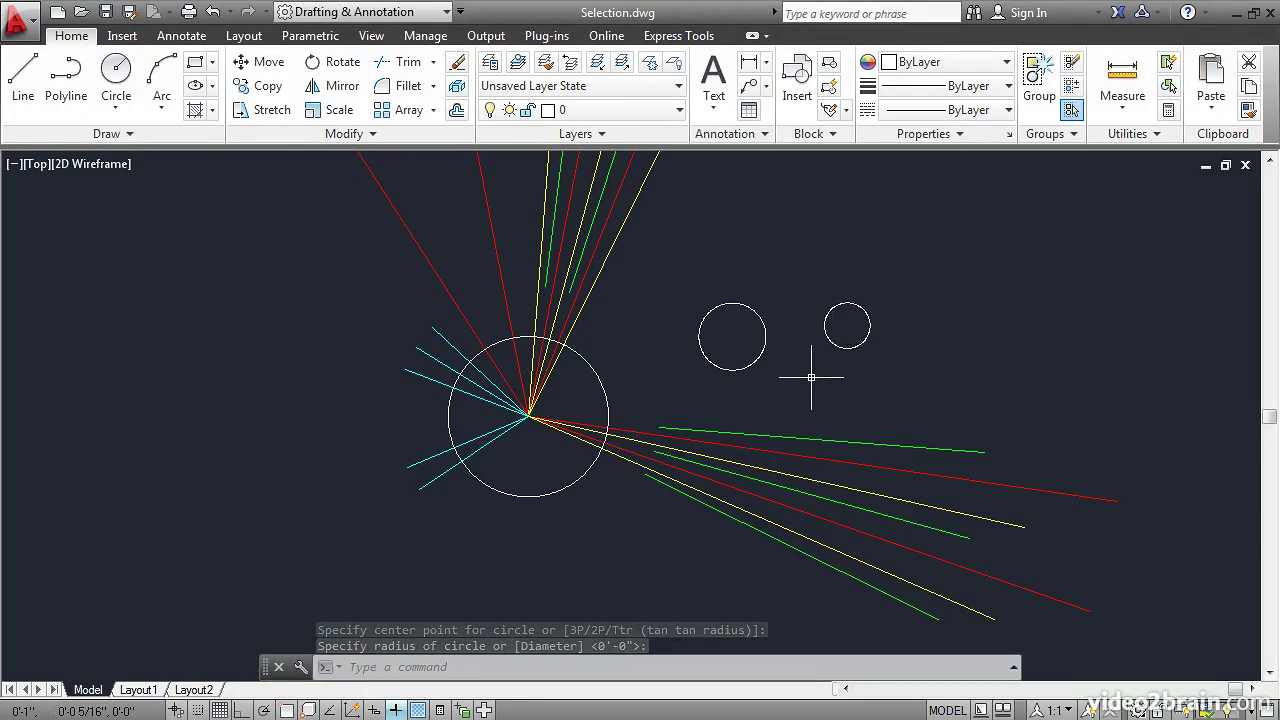
Copy the most recently drawn circle, selected with the Last option, to two spots farther right, one above the other.
{"action": "left_click", "coordinate": [266, 88]}
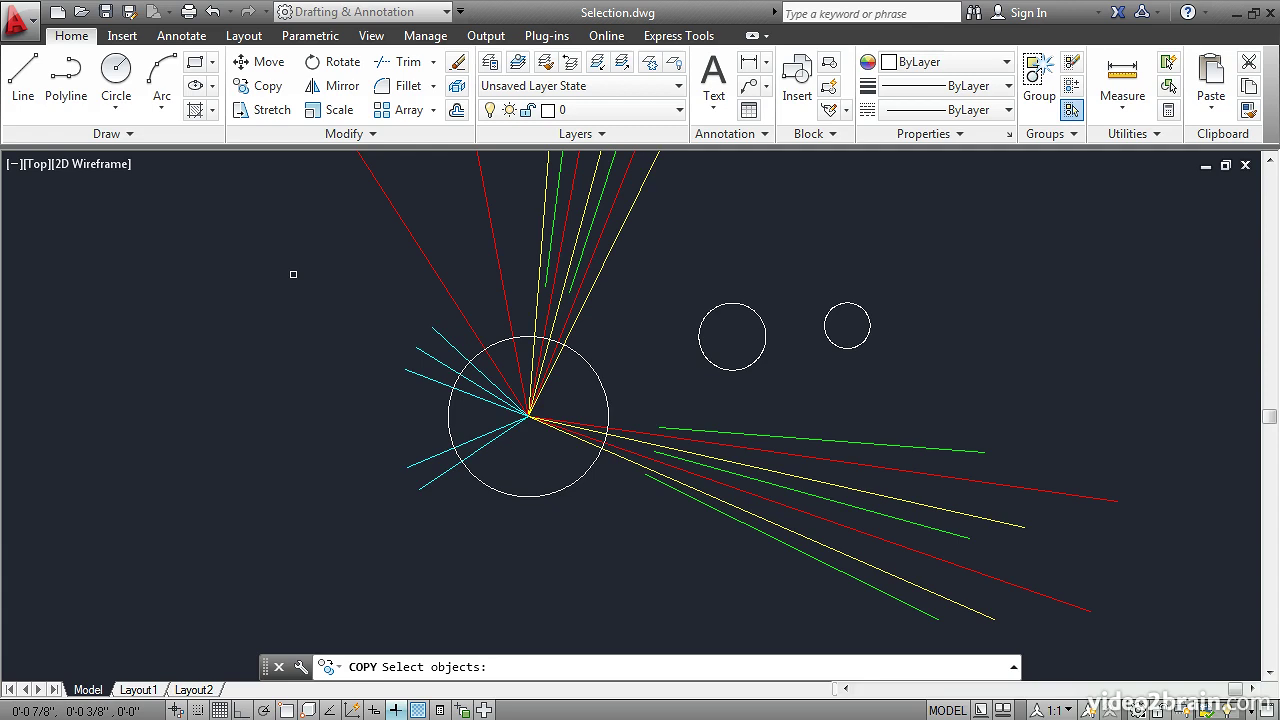
{"action": "type", "text": "l"}
{"action": "key", "text": "Return"}
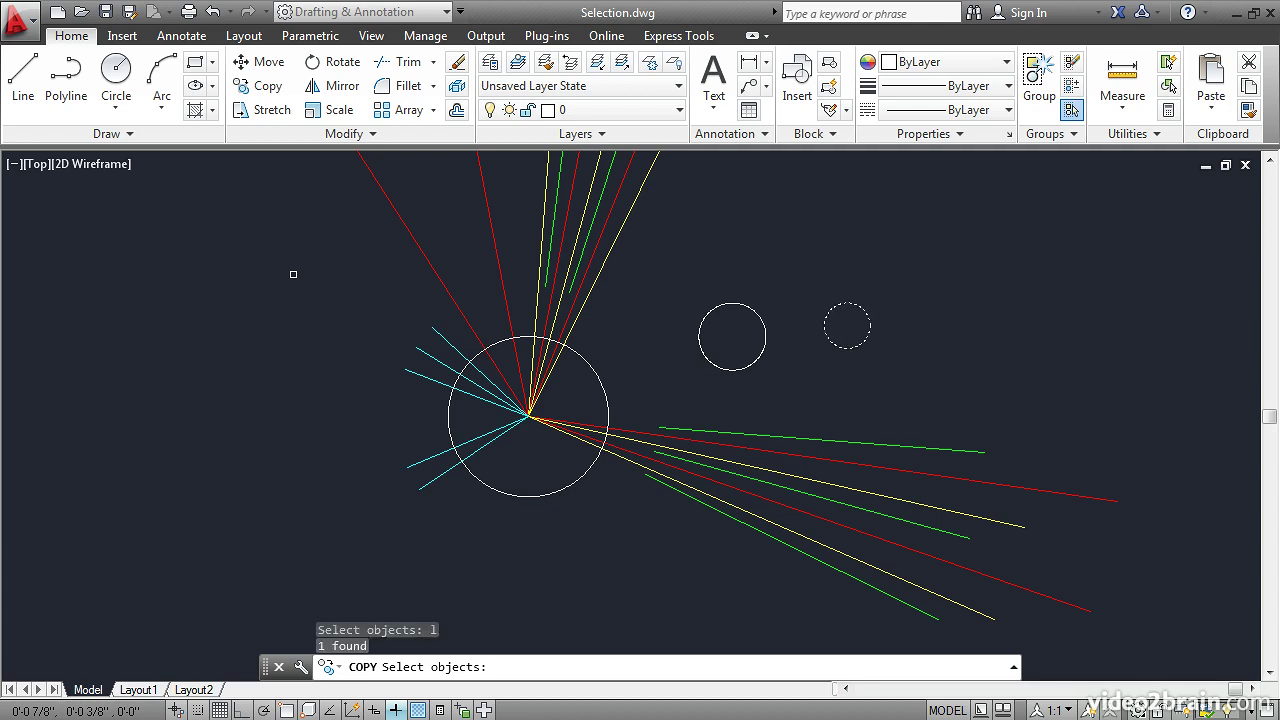
{"action": "key", "text": "Return"}
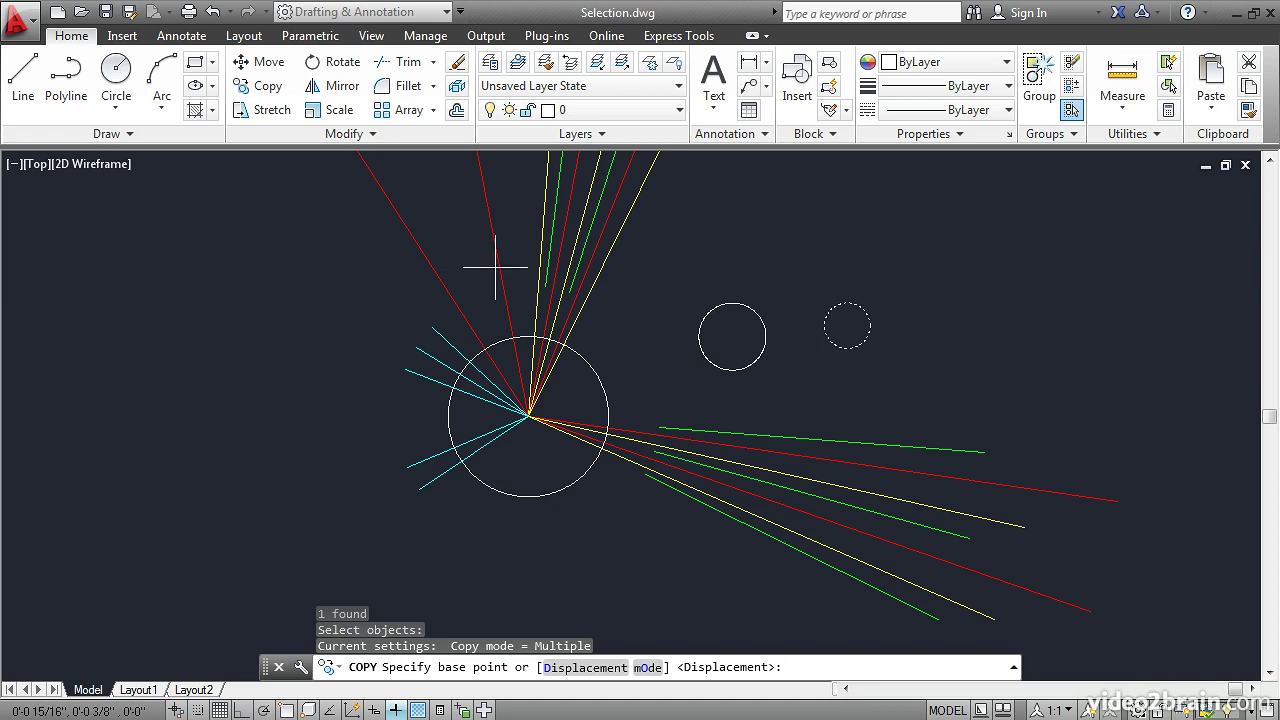
{"action": "left_click", "coordinate": [801, 244]}
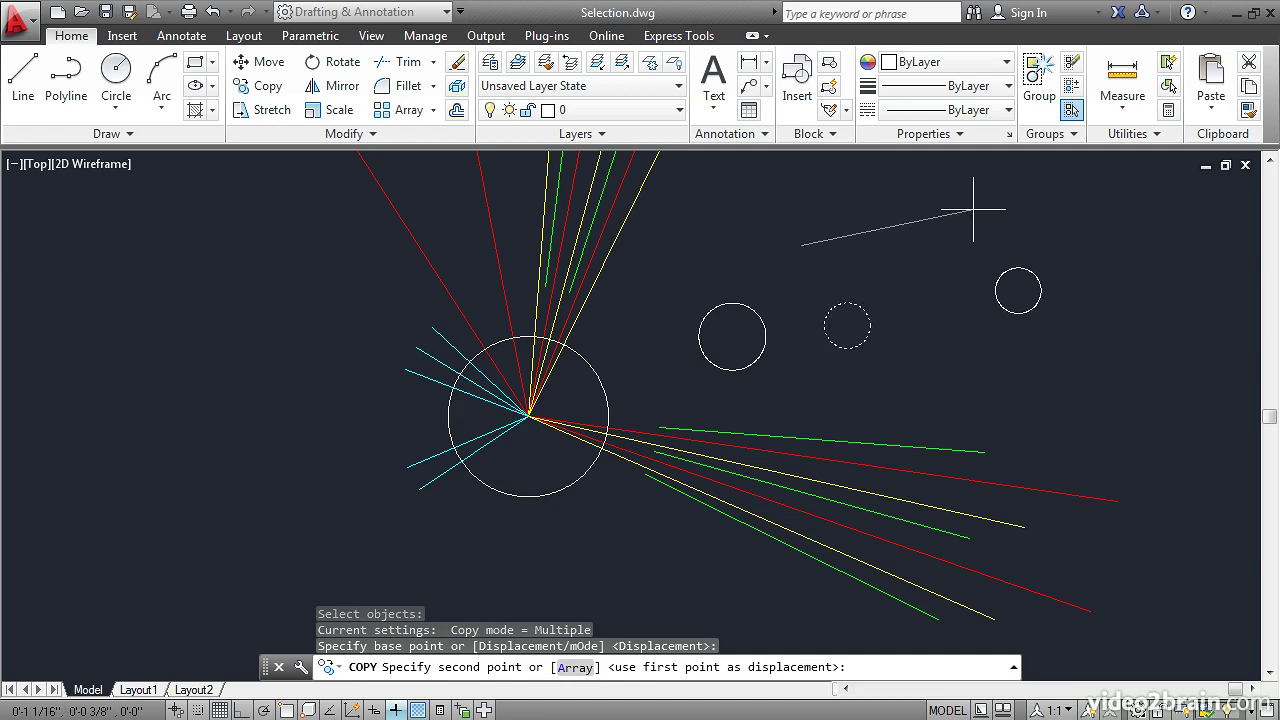
{"action": "left_click", "coordinate": [973, 209]}
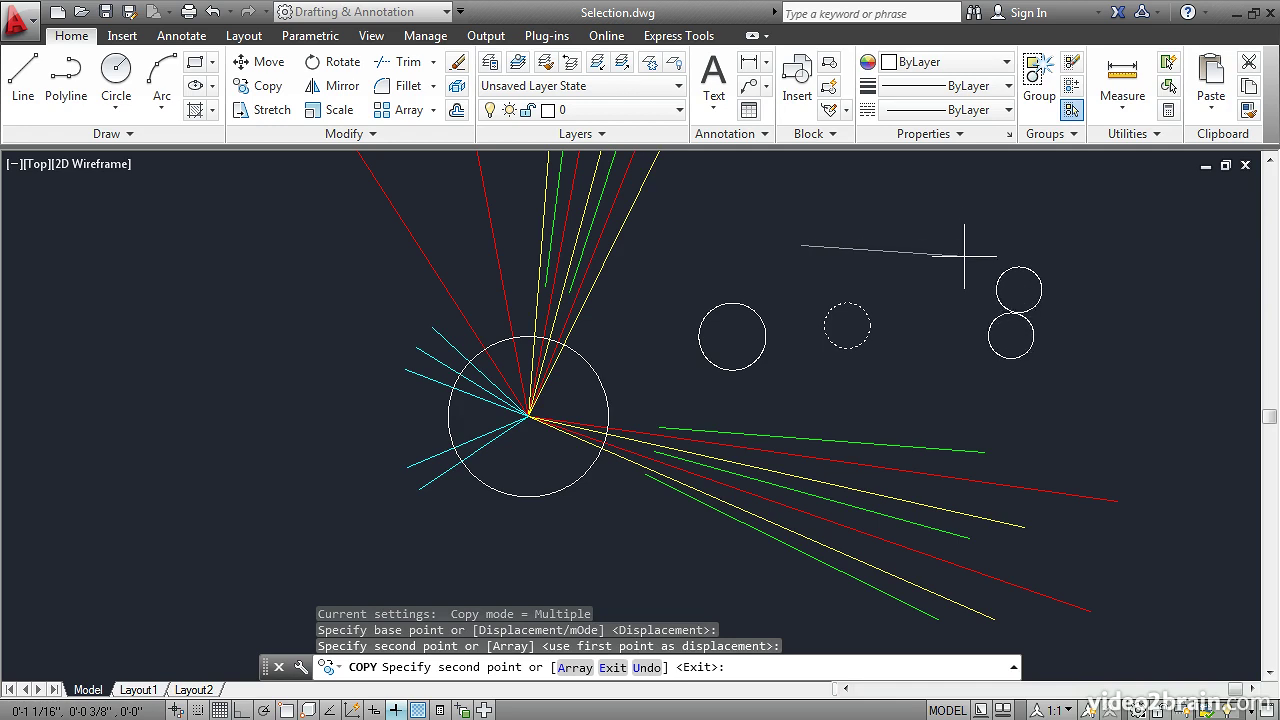
{"action": "left_click", "coordinate": [960, 330]}
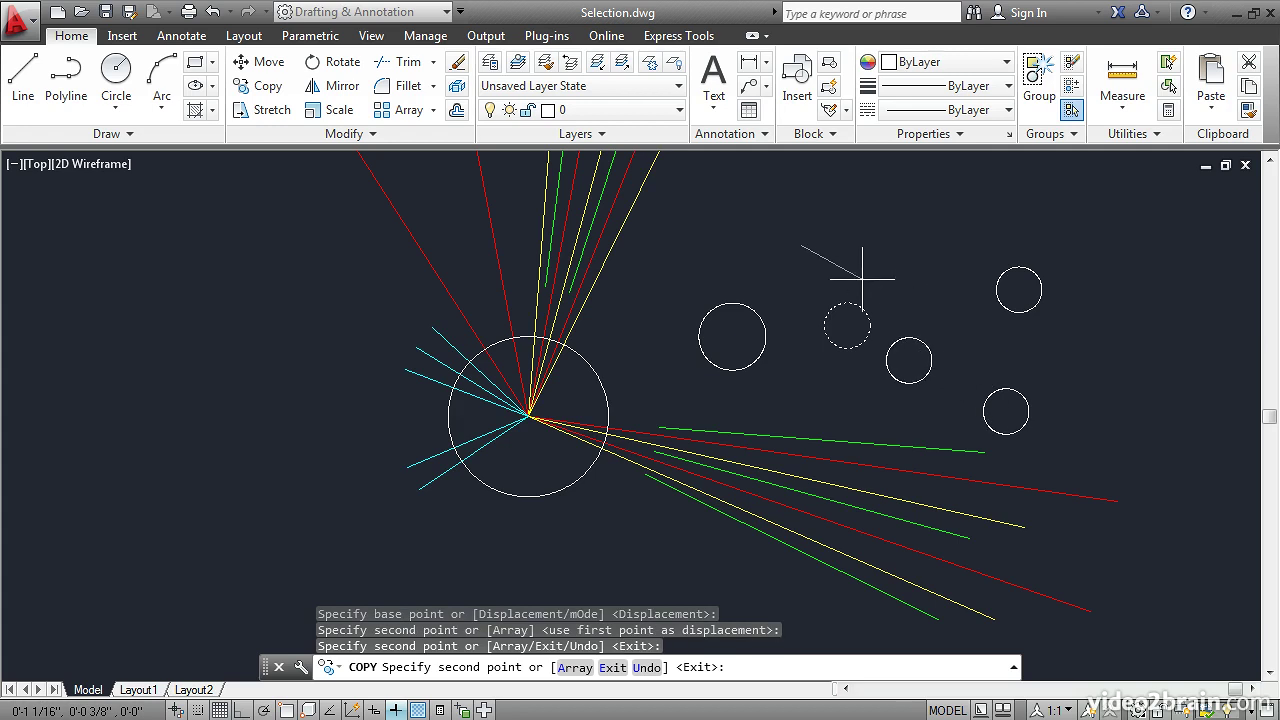
{"action": "key", "text": "Return"}
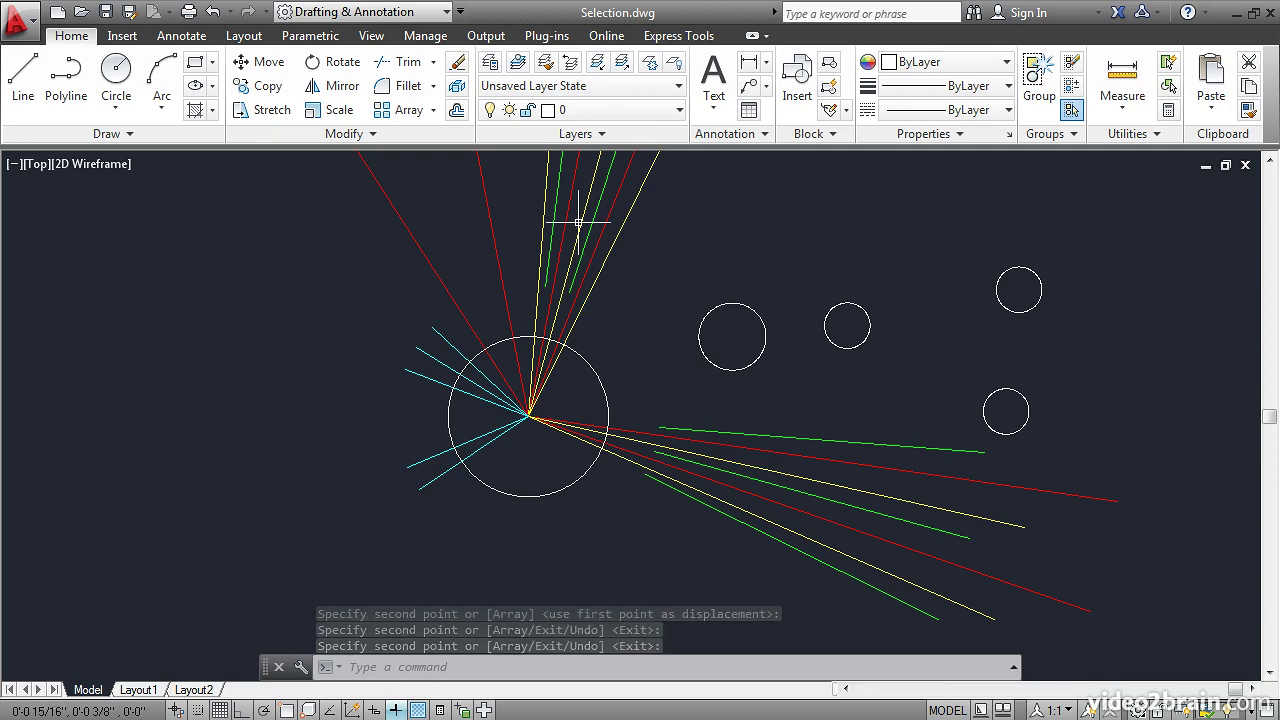
Move the original copied circle up and slightly right, selecting it with the Previous option.
{"action": "left_click", "coordinate": [268, 62]}
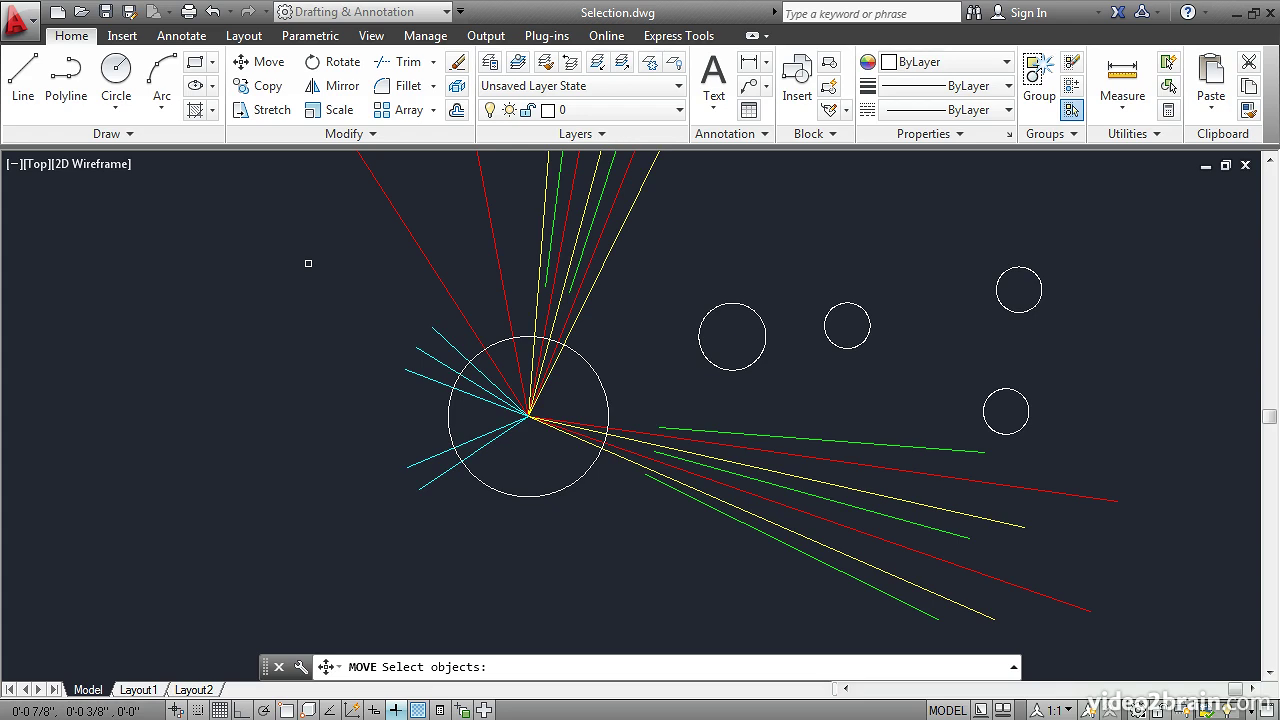
{"action": "type", "text": "p"}
{"action": "key", "text": "Return"}
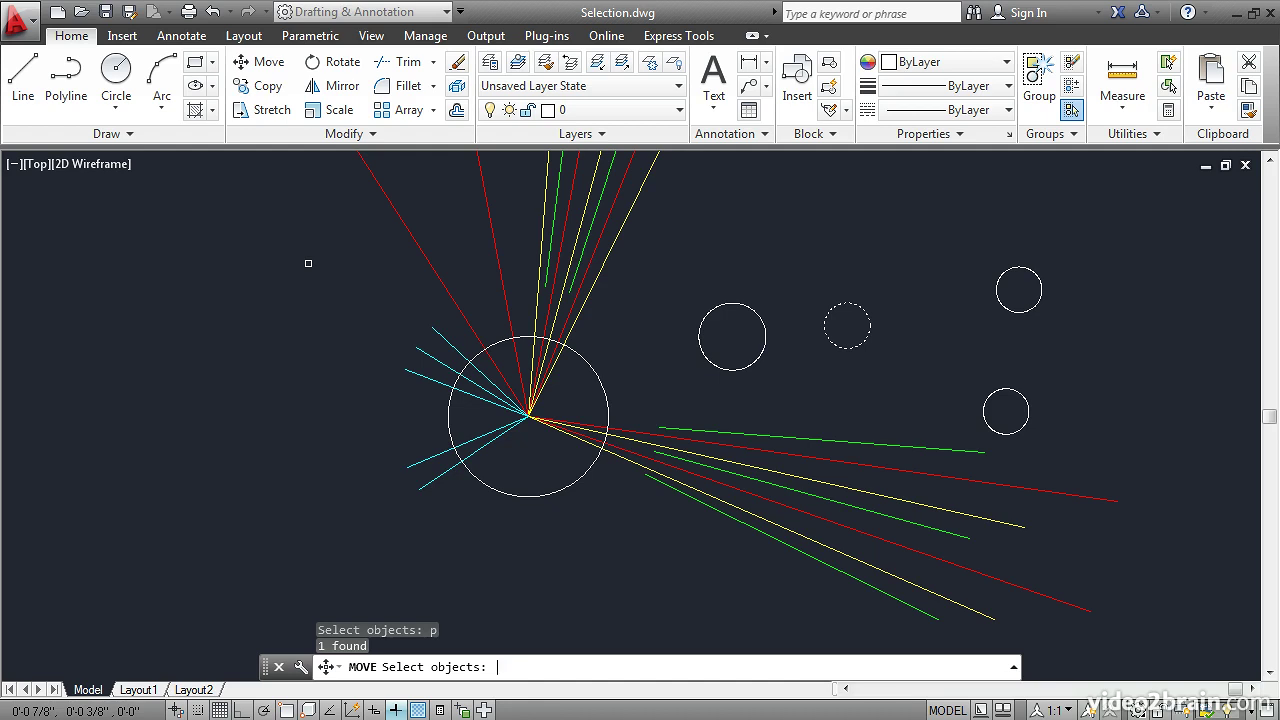
{"action": "key", "text": "Return"}
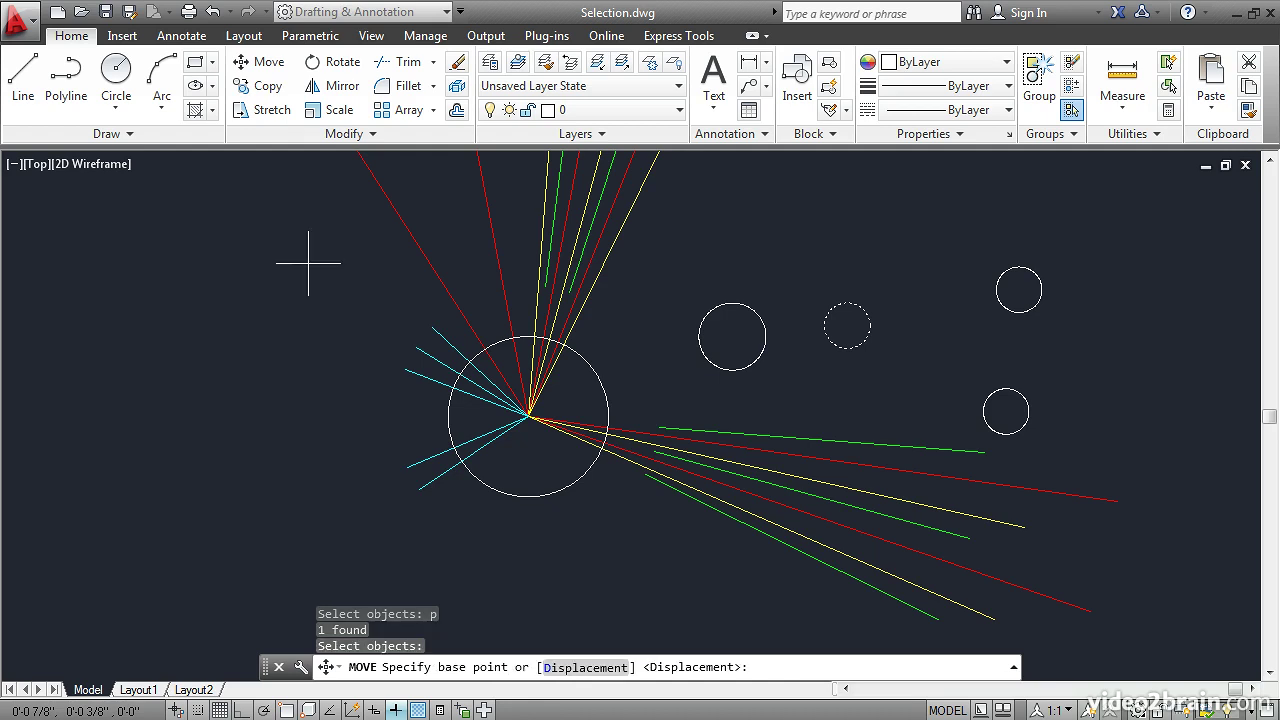
{"action": "left_click", "coordinate": [768, 255]}
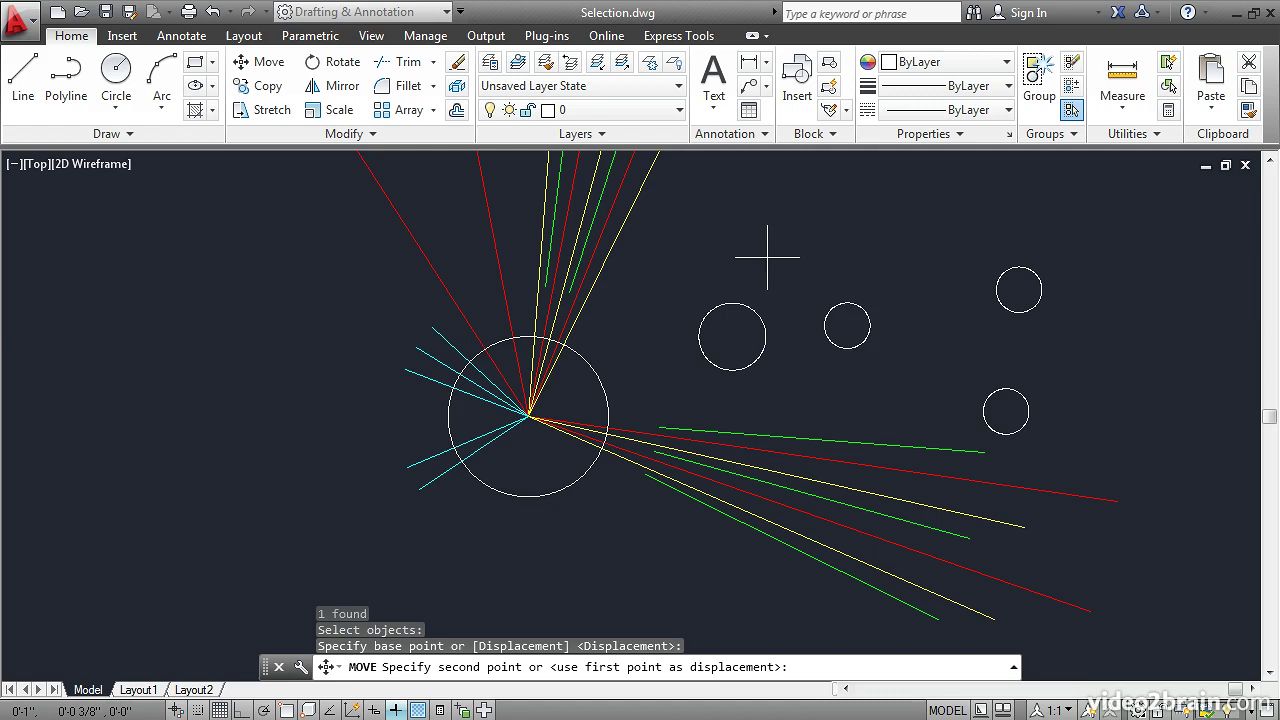
{"action": "left_click", "coordinate": [807, 170]}
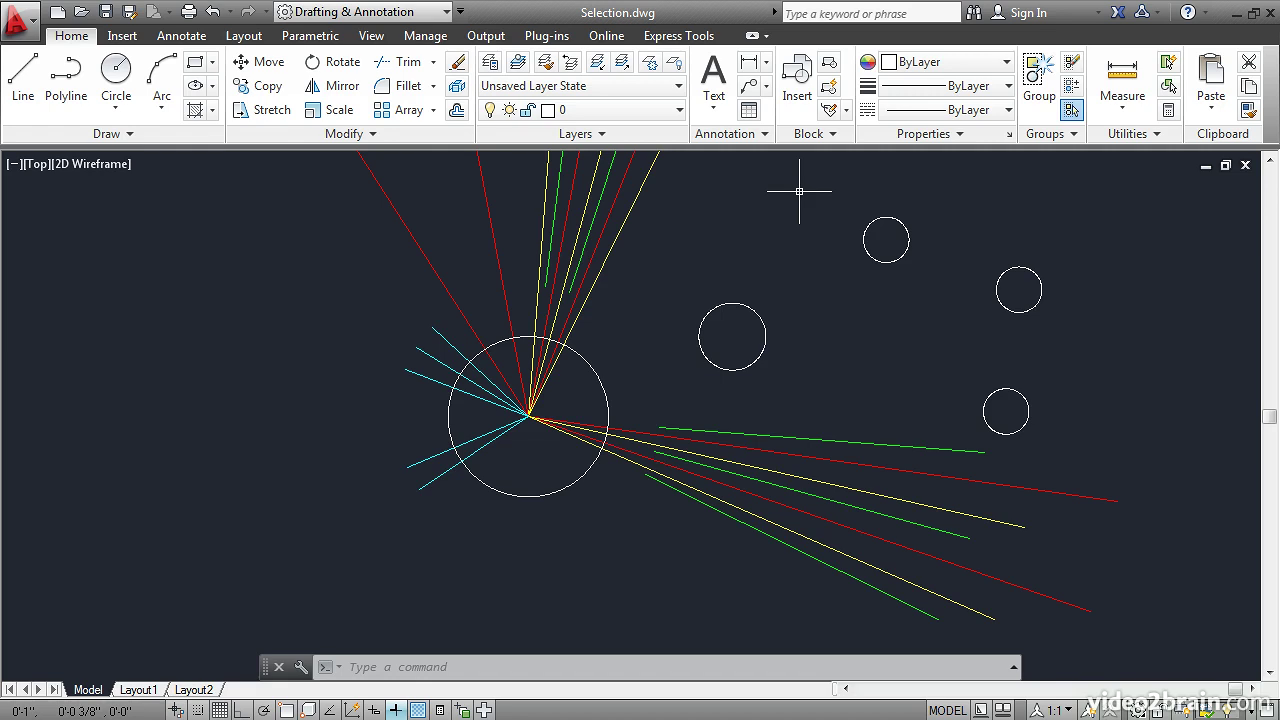
Move the upper two of the three small circles at the far right together, left and slightly down.
{"action": "left_click", "coordinate": [268, 62]}
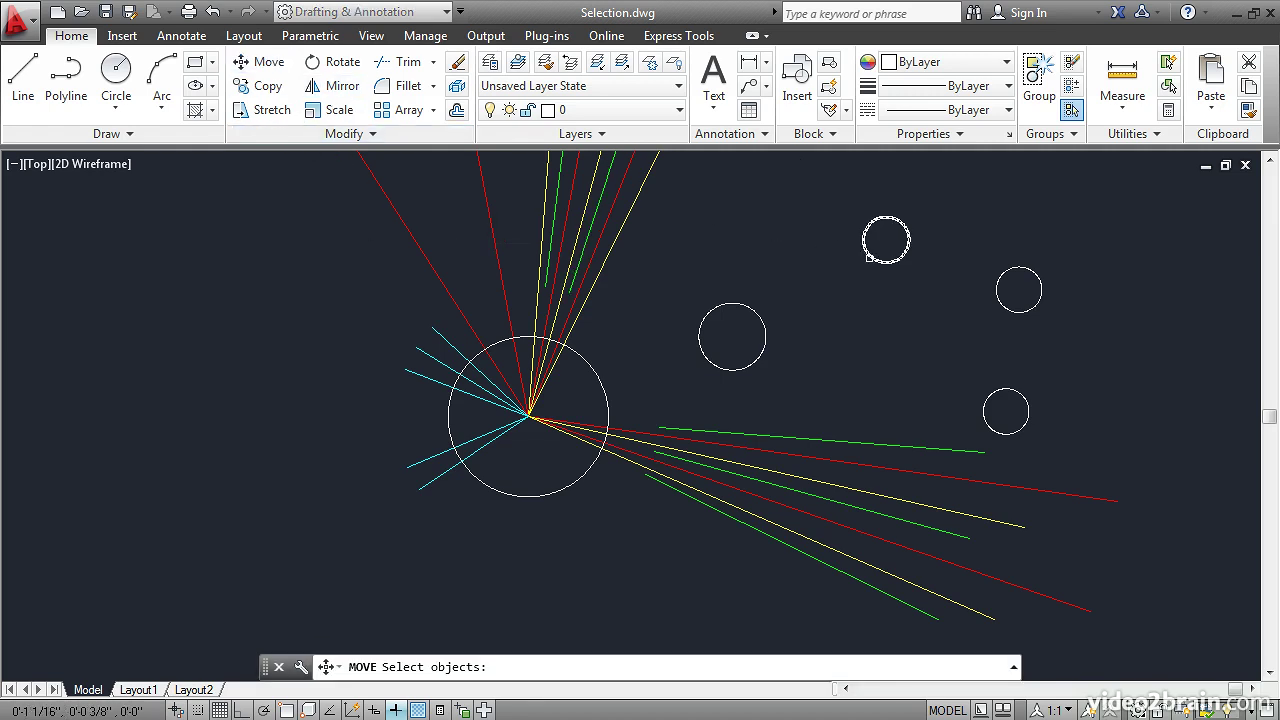
{"action": "left_click", "coordinate": [869, 257]}
{"action": "left_click", "coordinate": [996, 294]}
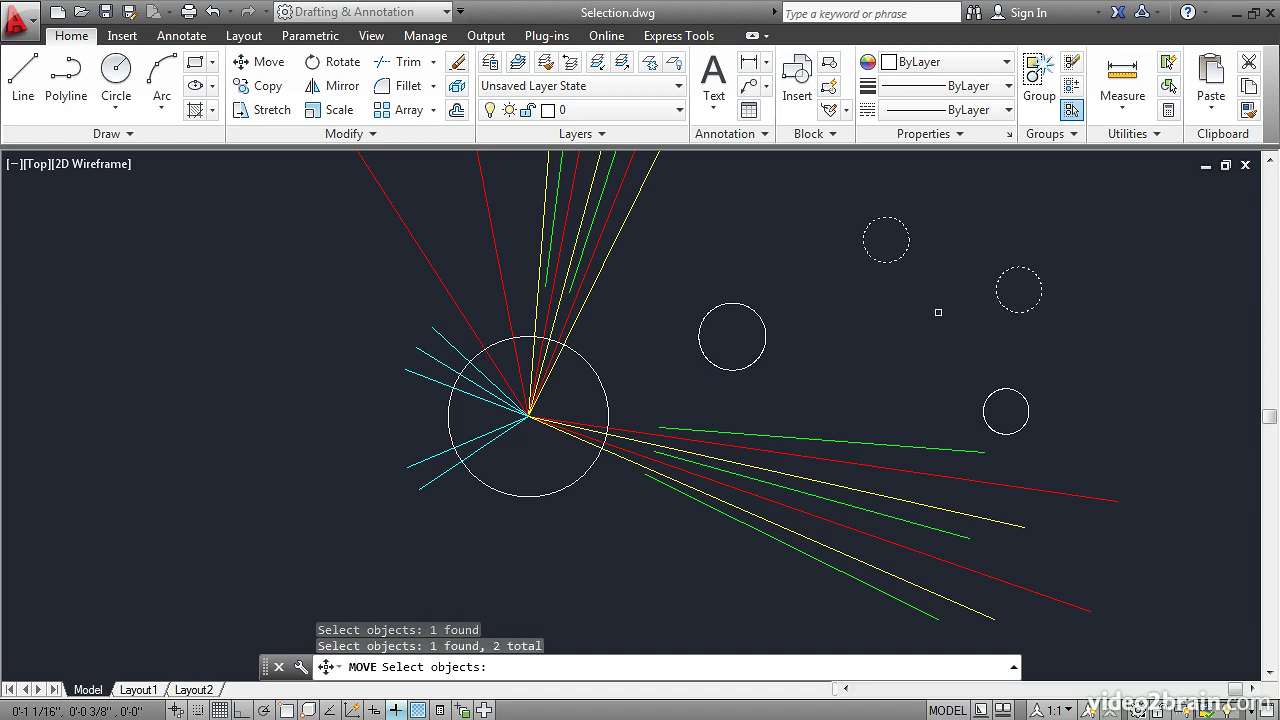
{"action": "key", "text": "Return"}
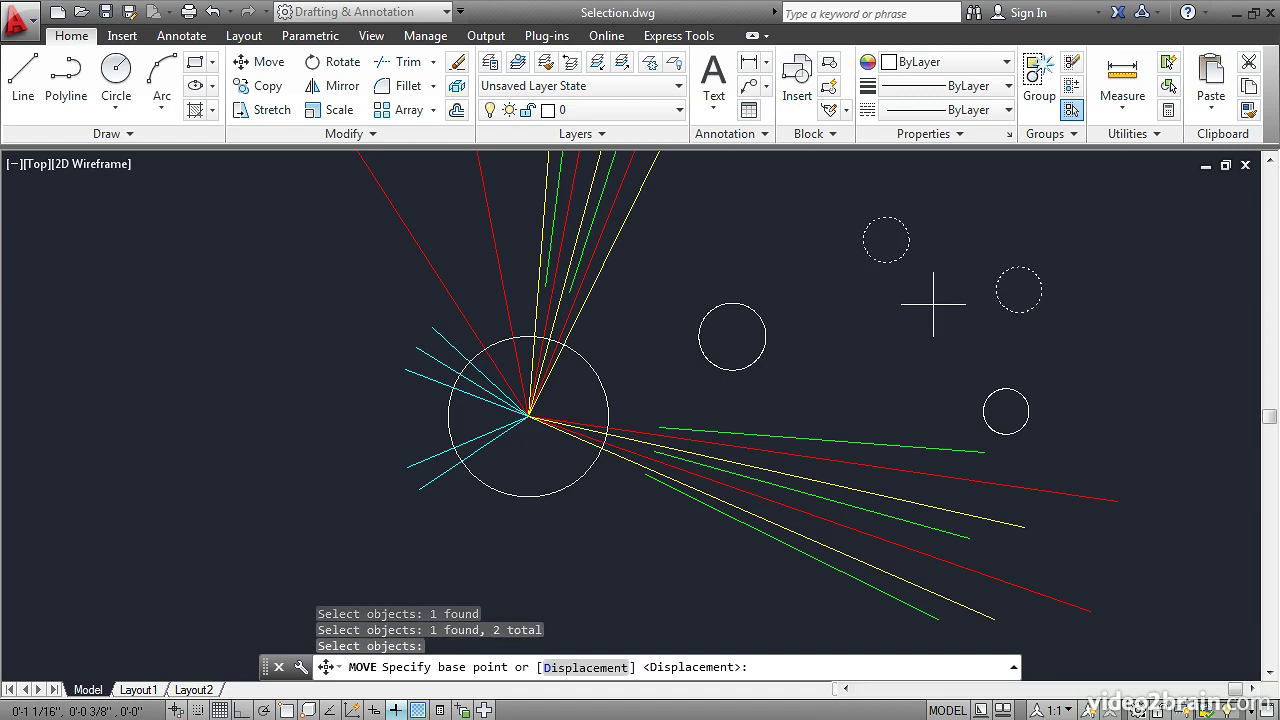
{"action": "left_click", "coordinate": [933, 296]}
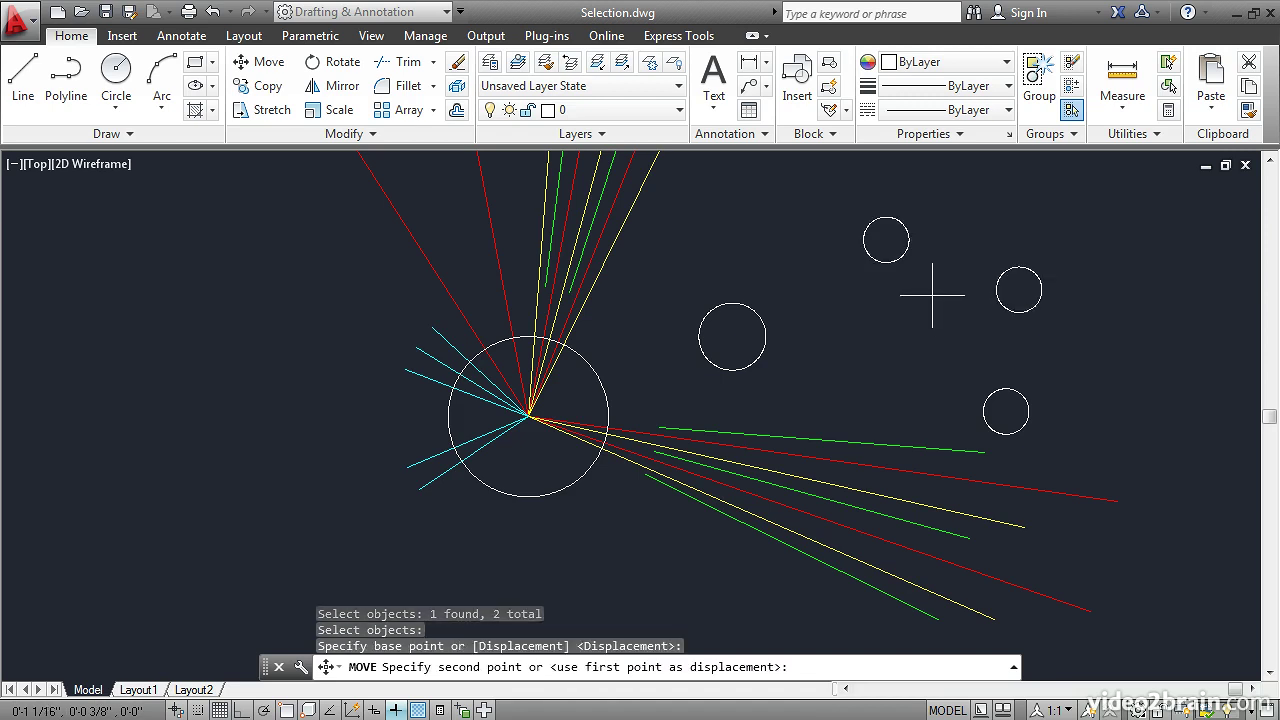
{"action": "left_click", "coordinate": [848, 315]}
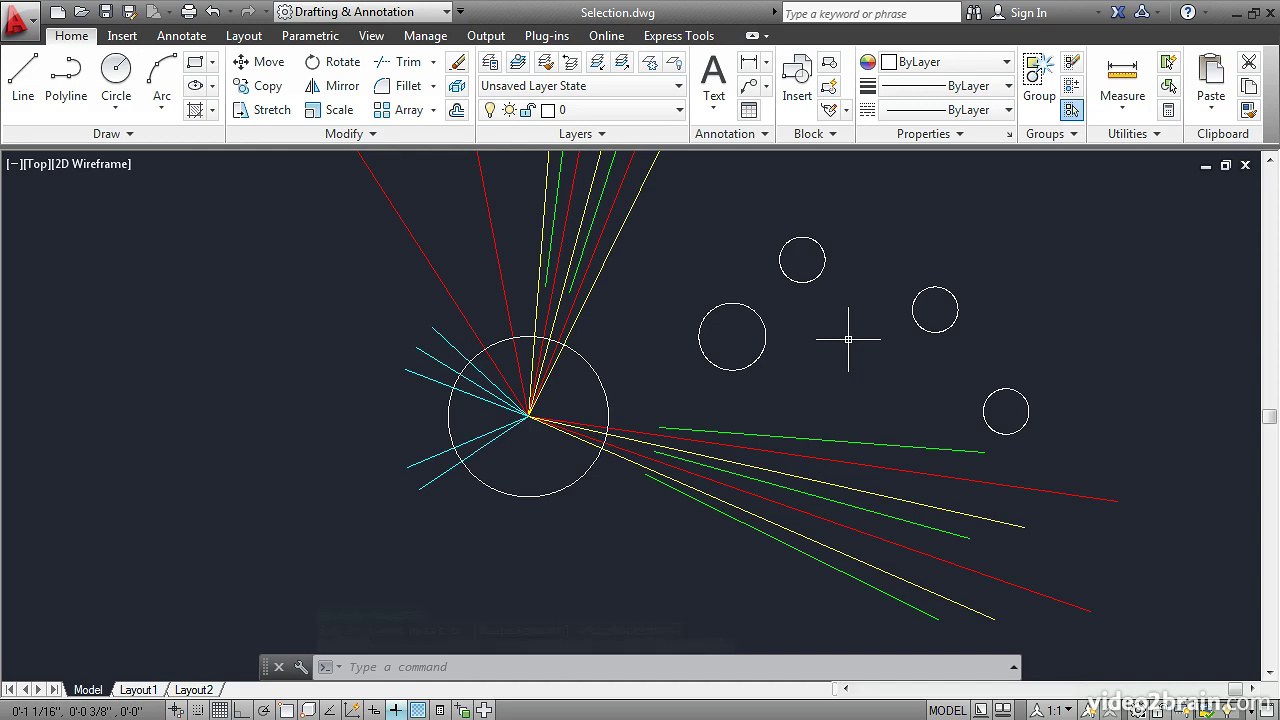
Copy the two circles just moved, selected with the Previous option, once to a spot up and to the right.
{"action": "left_click", "coordinate": [262, 86]}
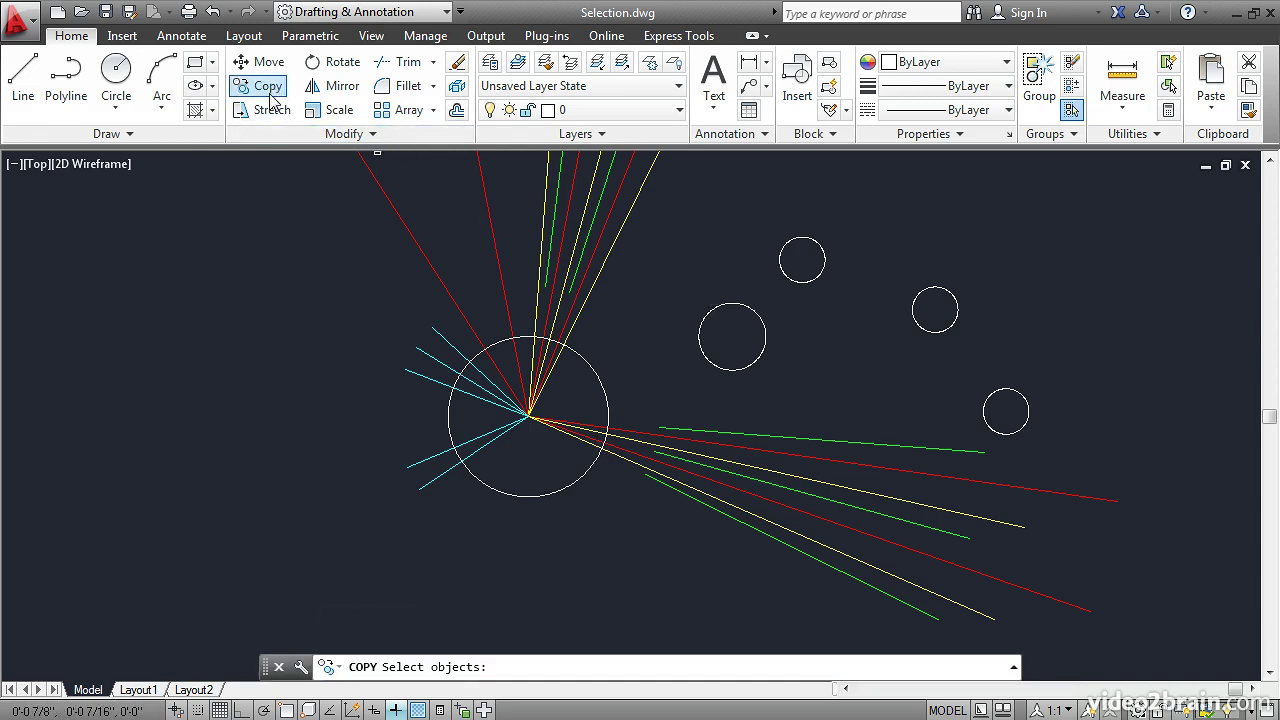
{"action": "type", "text": "p"}
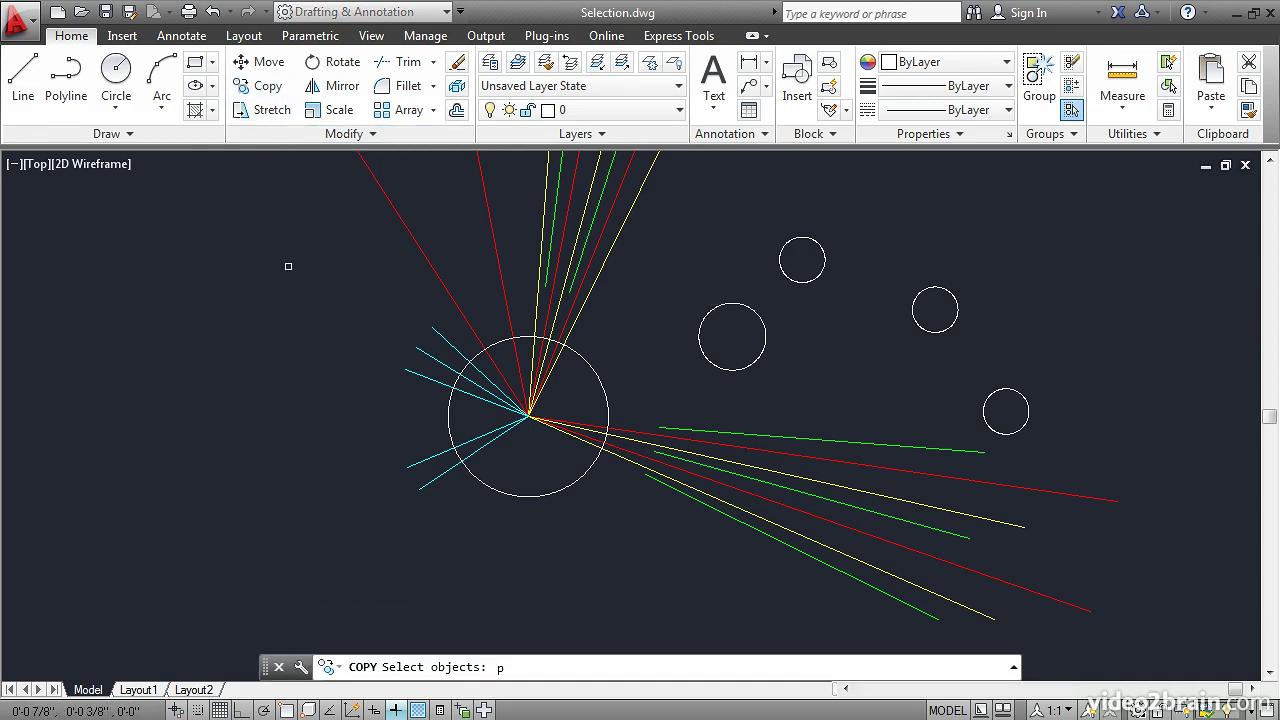
{"action": "key", "text": "Return"}
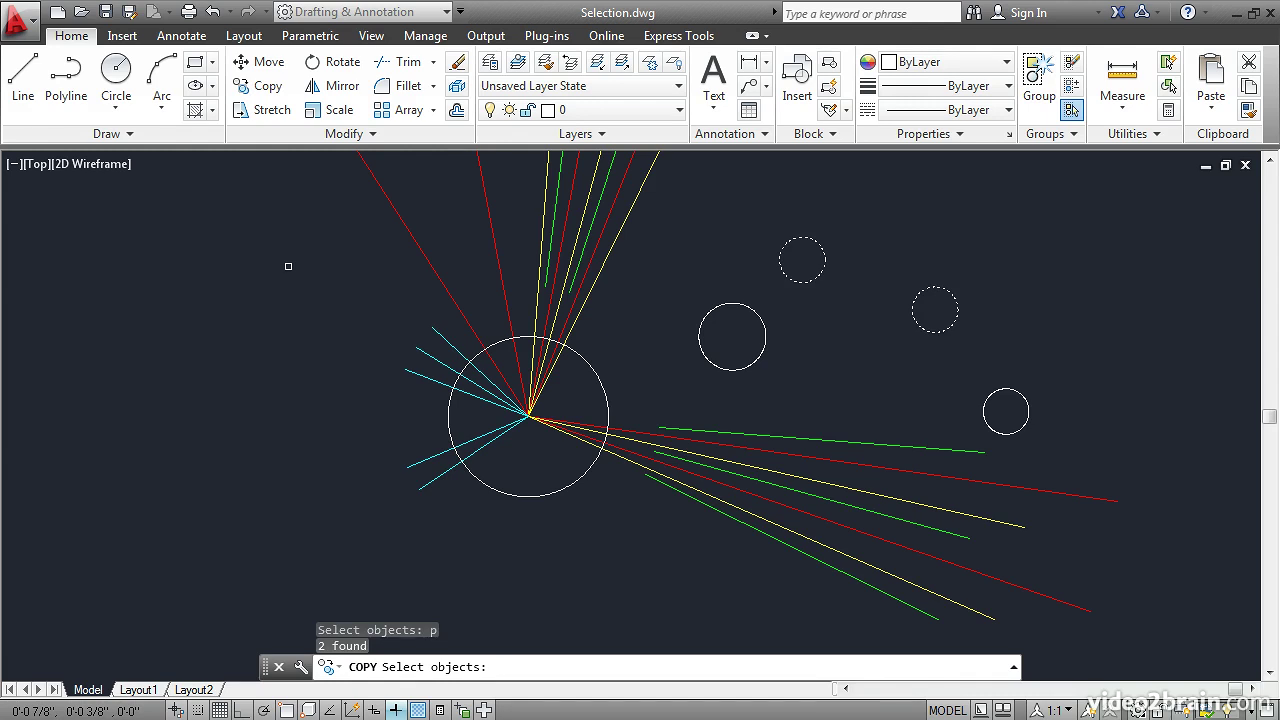
{"action": "key", "text": "Return"}
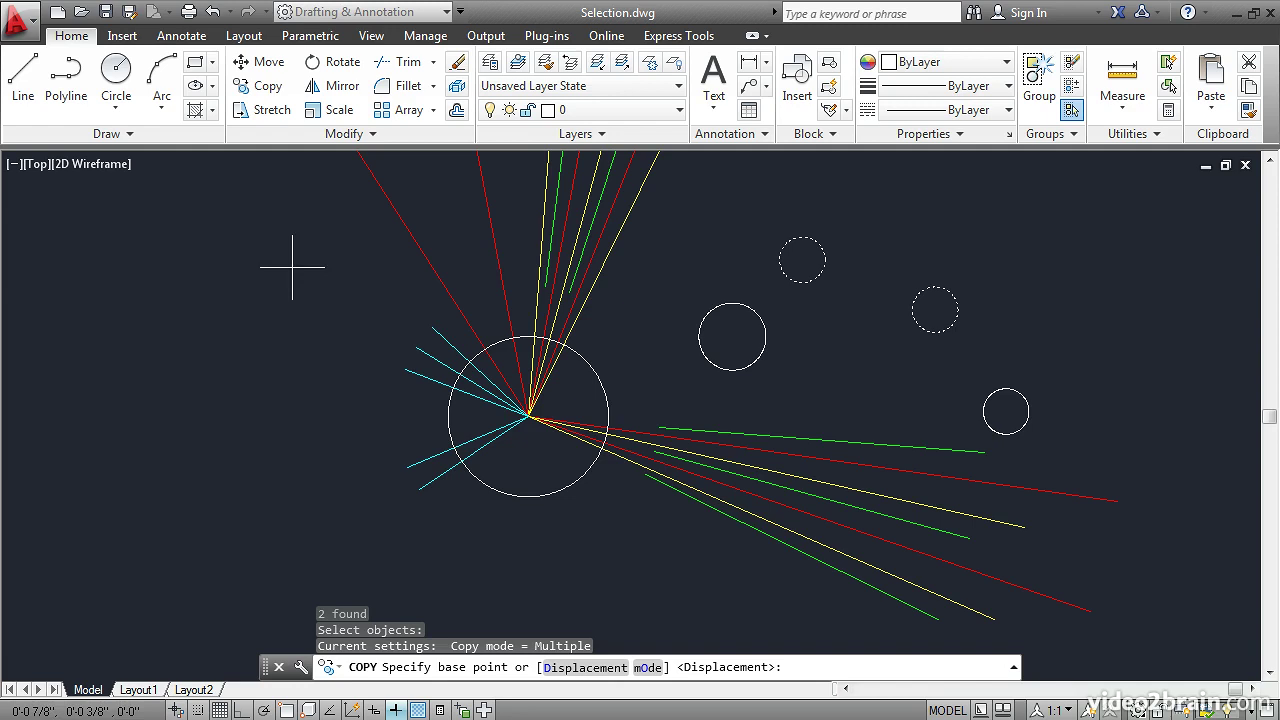
{"action": "left_click", "coordinate": [686, 237]}
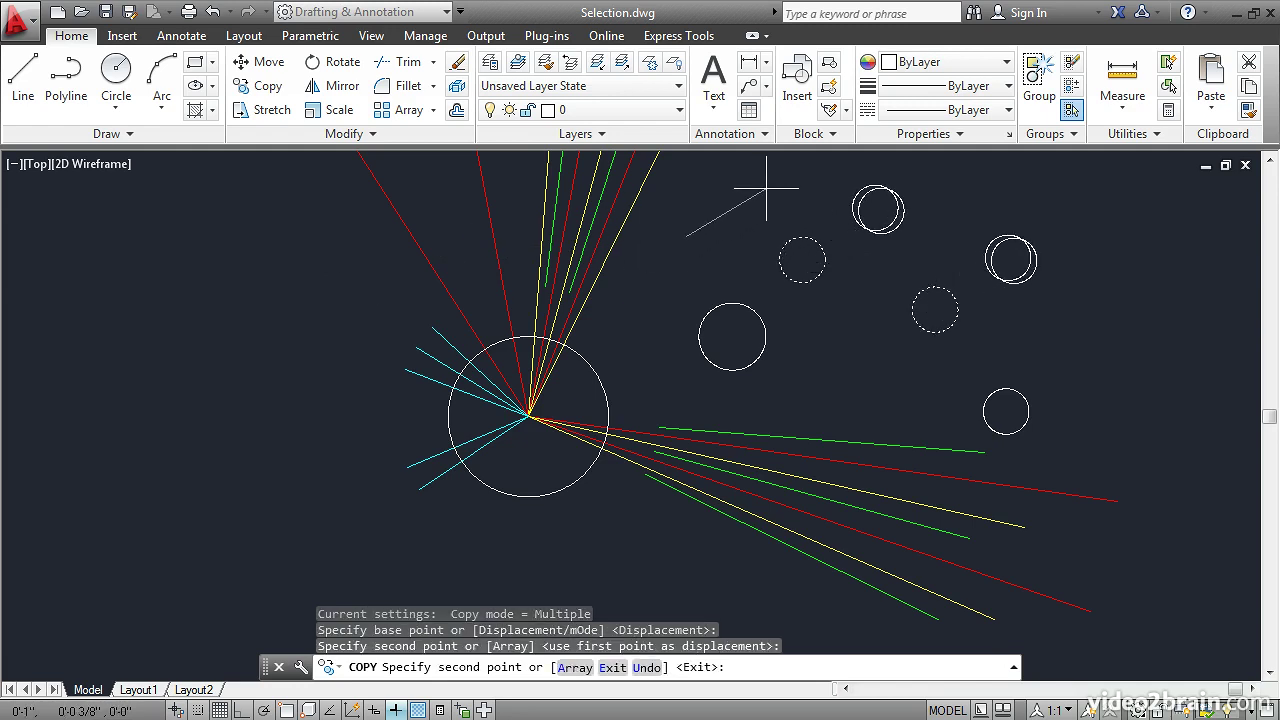
{"action": "key", "text": "Return"}
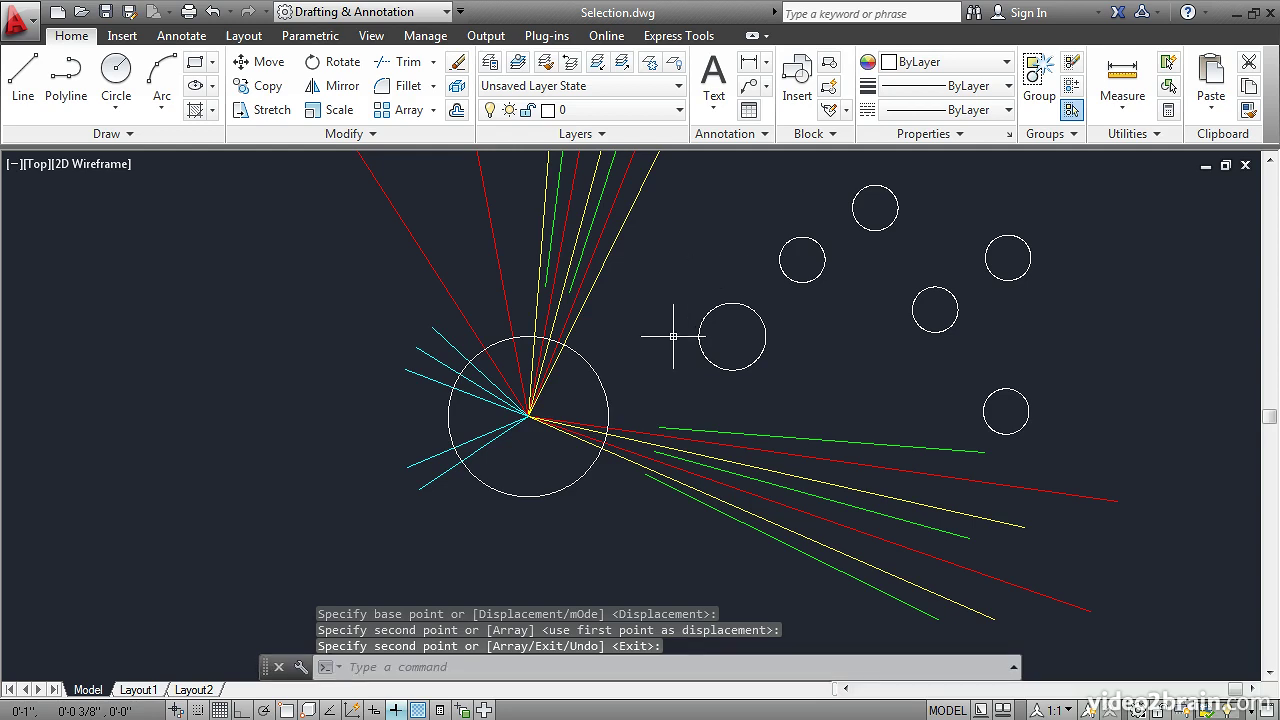
Use Select Similar on the uppermost green line right of the starburst to select all matching green lines, and clear the selection.
{"action": "left_click", "coordinate": [733, 433]}
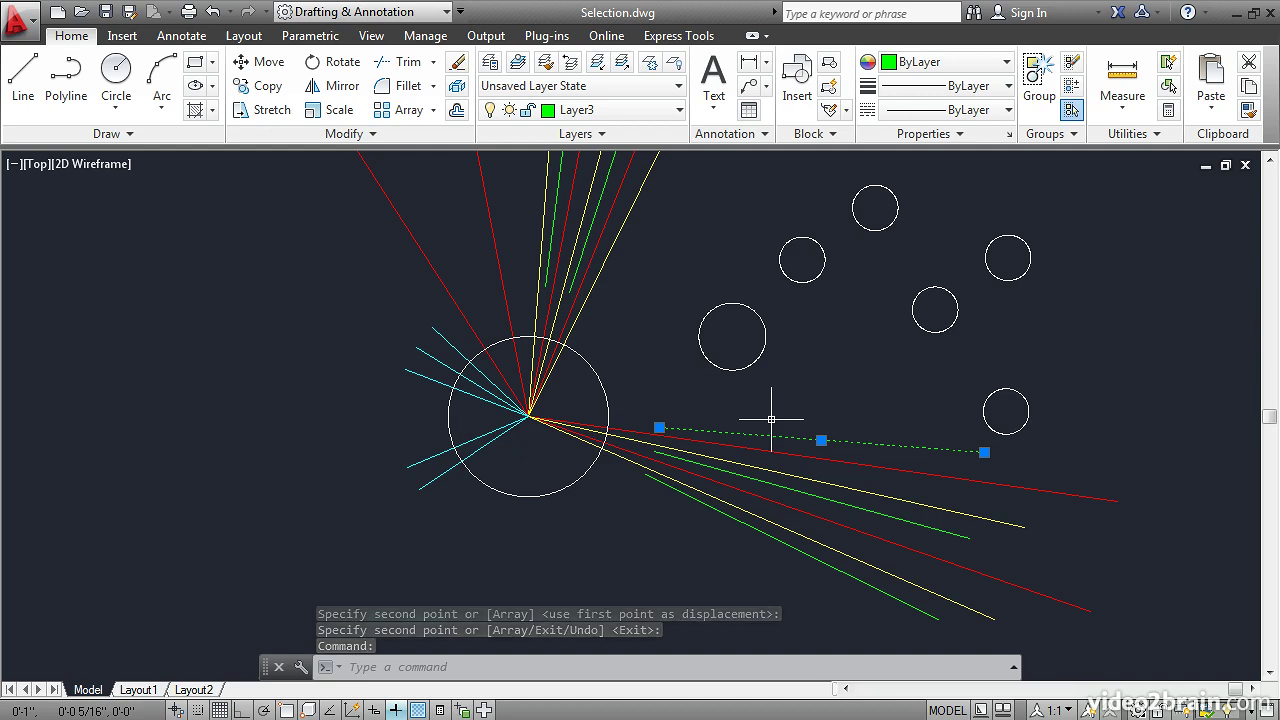
{"action": "right_click", "coordinate": [672, 346]}
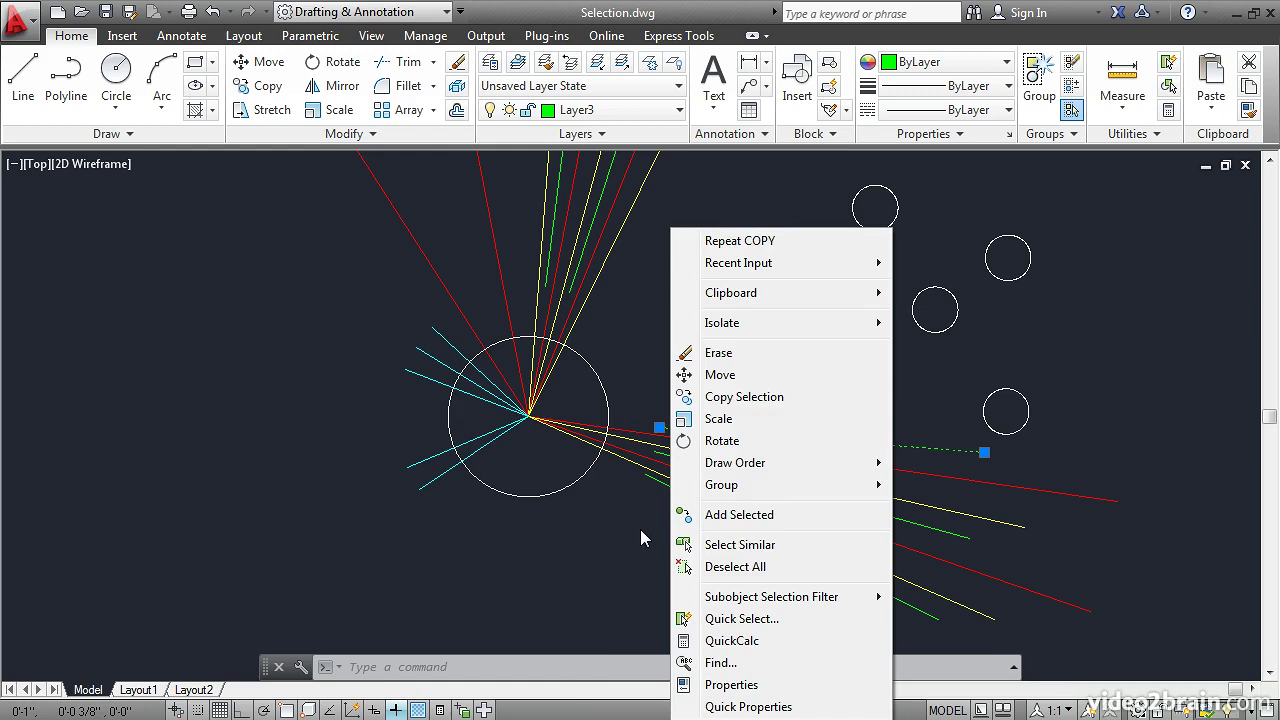
{"action": "left_click", "coordinate": [728, 545]}
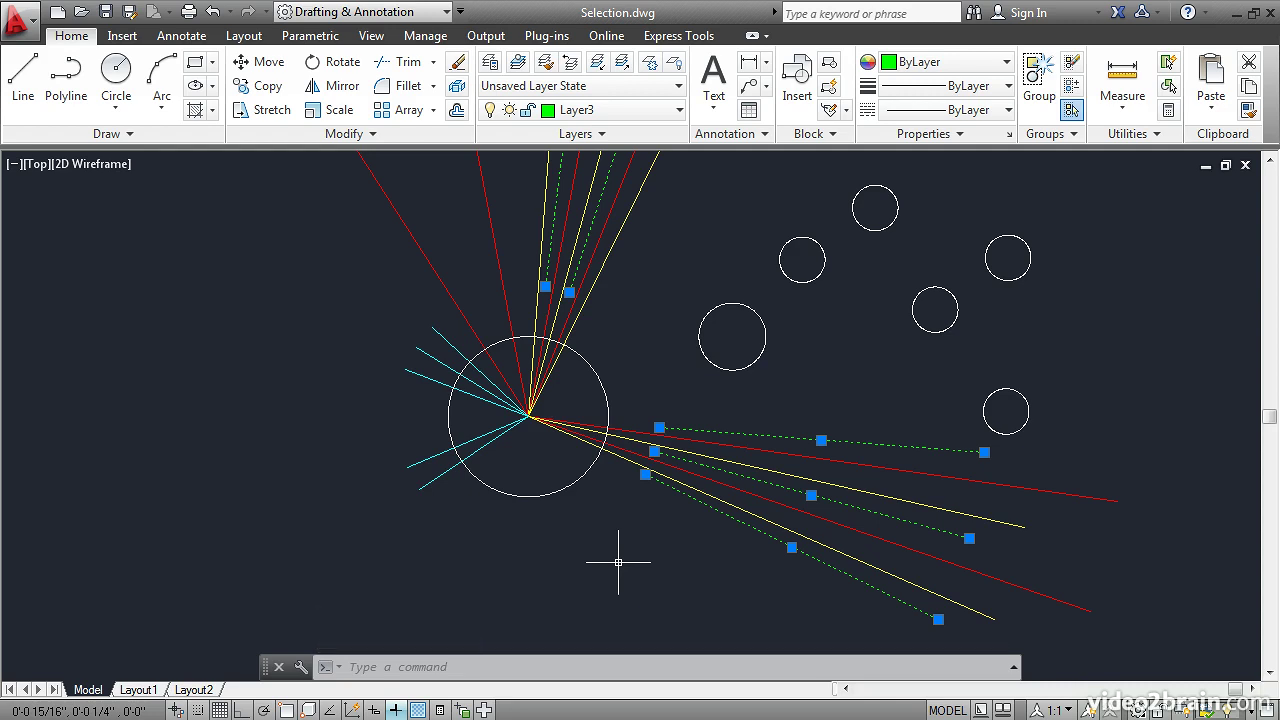
{"action": "key", "text": "Escape"}
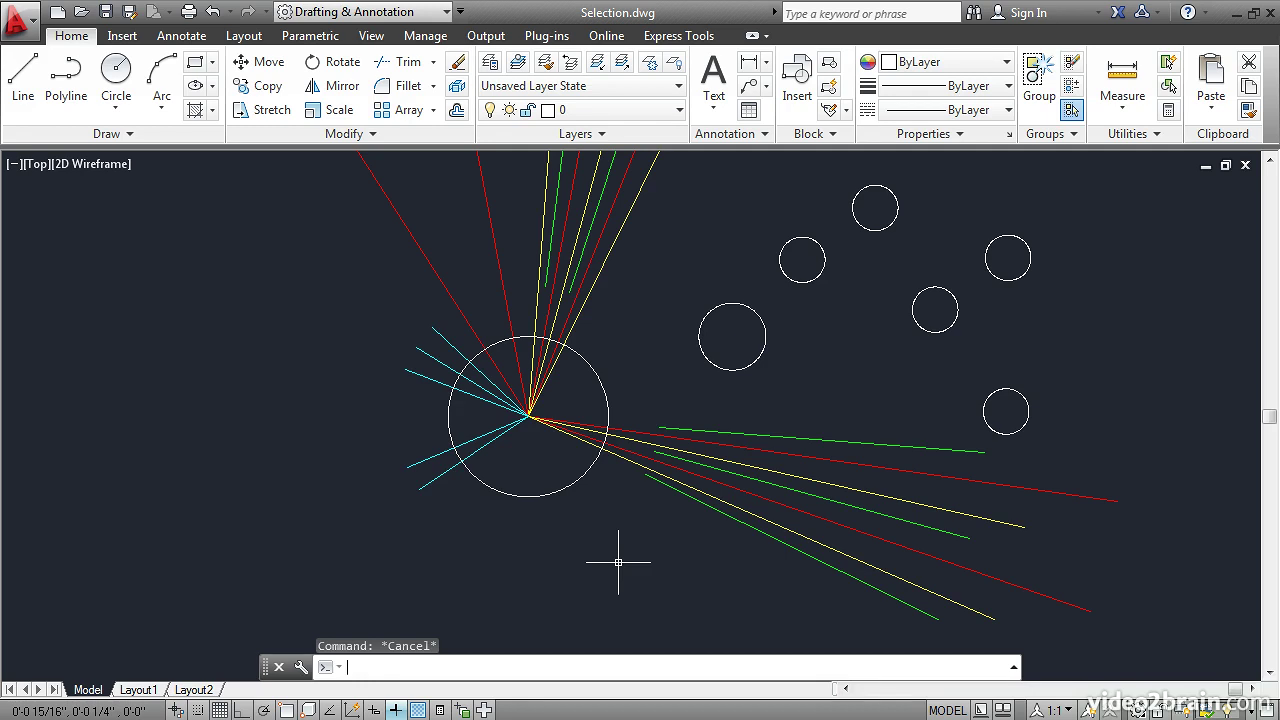
Turn on selection cycling and list the overlapping objects where the large circle crosses the lower yellow line, closing the list without a choice.
{"action": "left_click", "coordinate": [463, 709]}
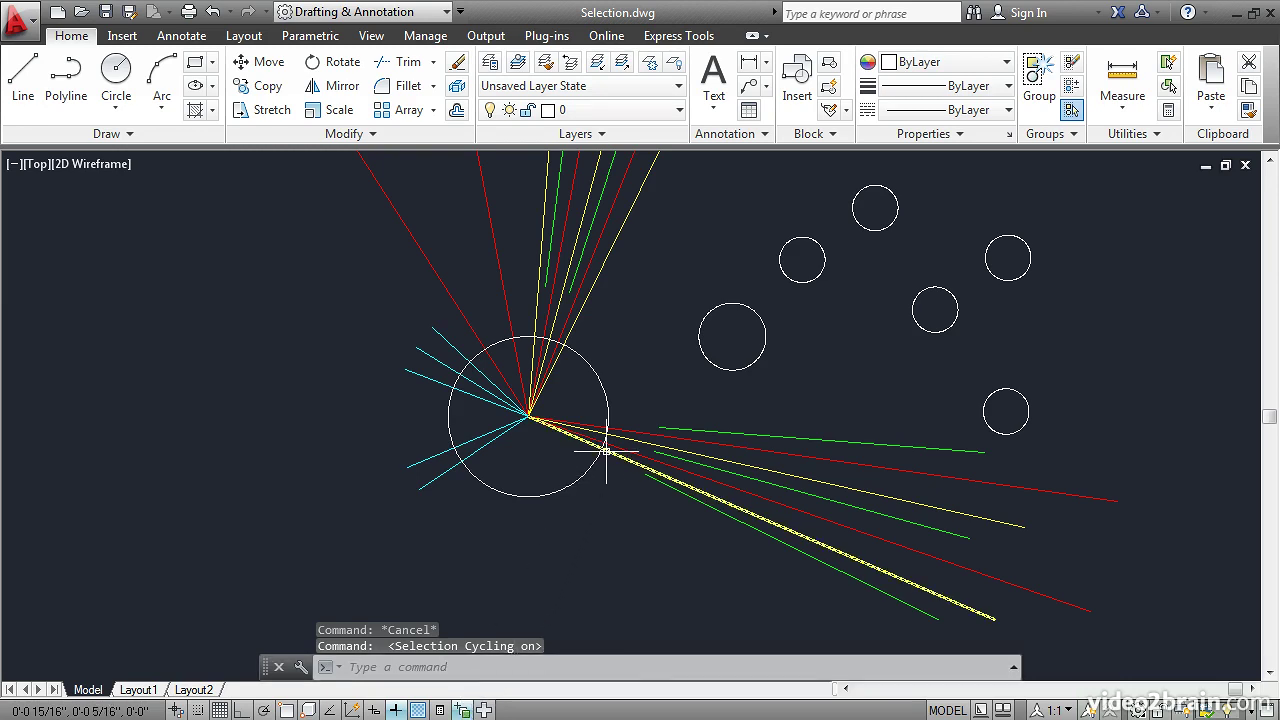
{"action": "mouse_move", "coordinate": [604, 449]}
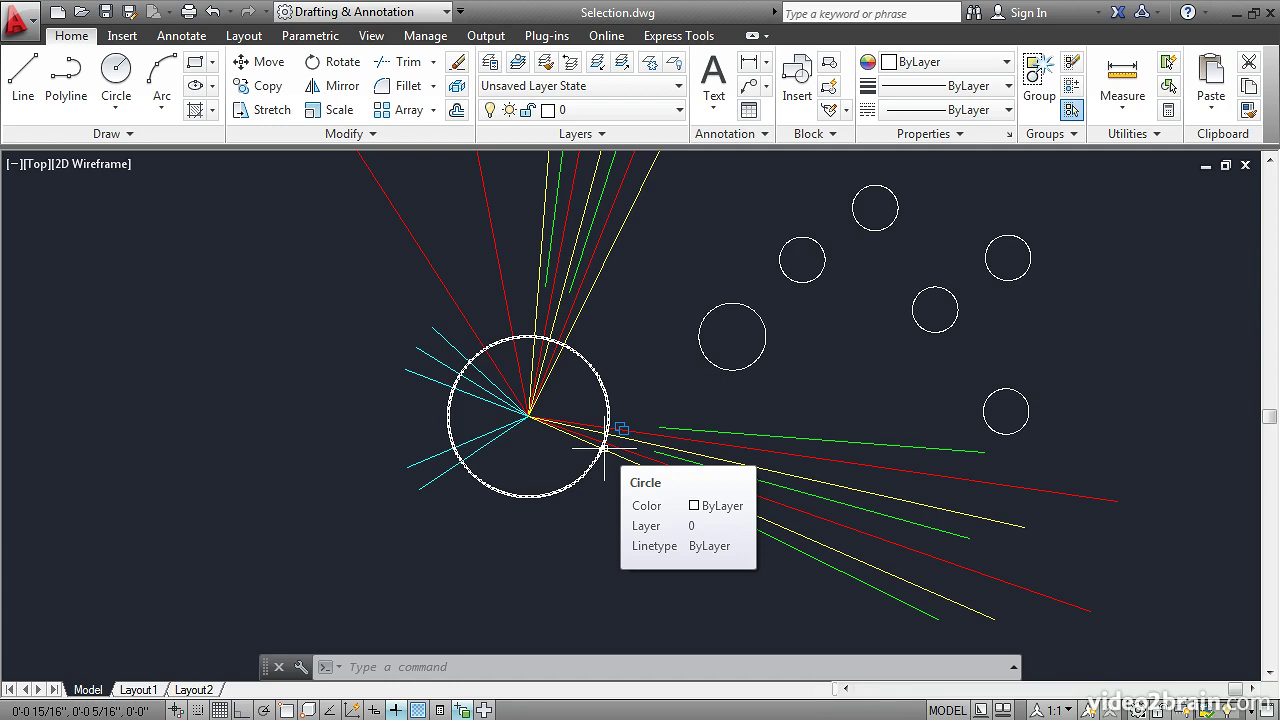
{"action": "left_click", "coordinate": [604, 448]}
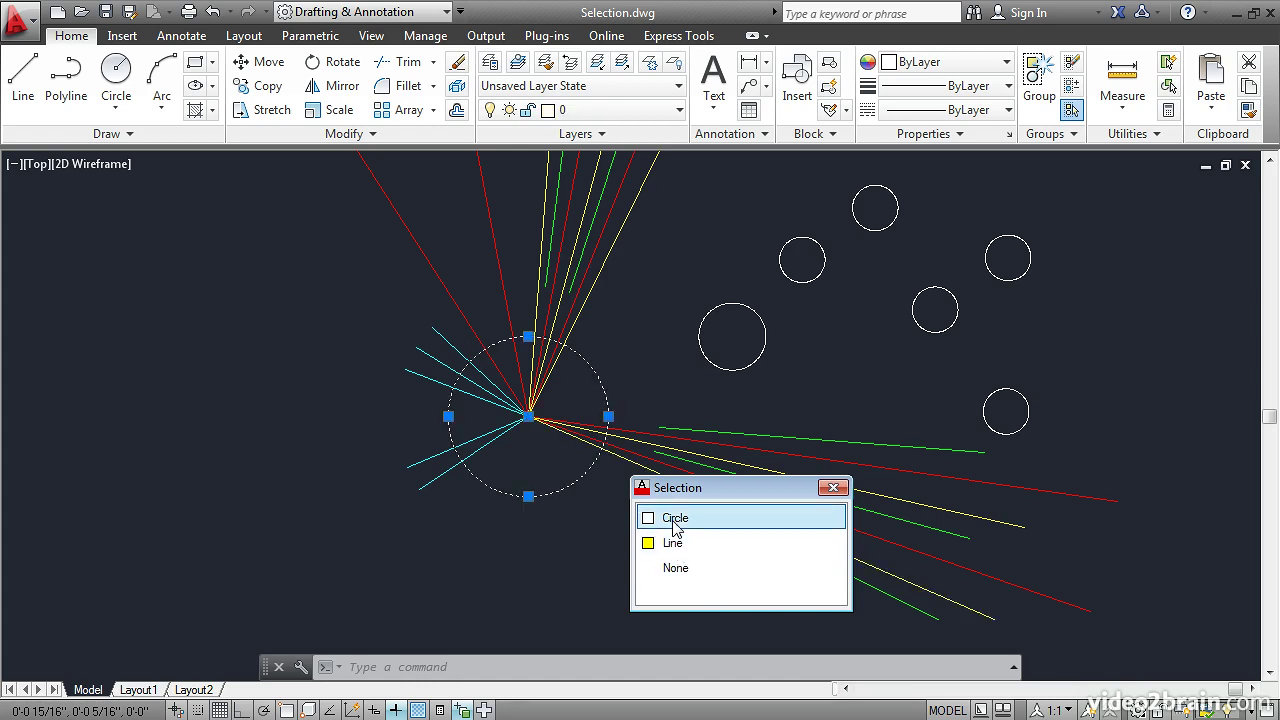
{"action": "left_click", "coordinate": [833, 488]}
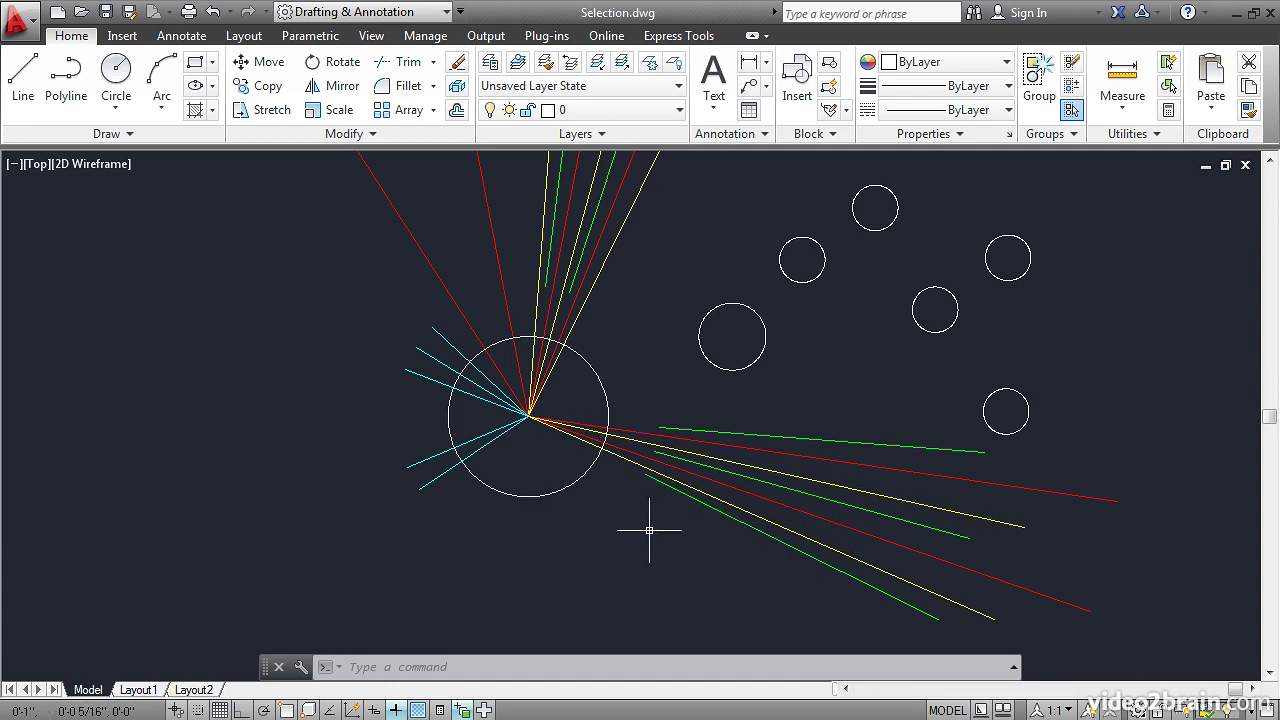
Cycle through the overlapping yellow and red lines just above the starburst's center, and clear the selection.
{"action": "left_click", "coordinate": [532, 401]}
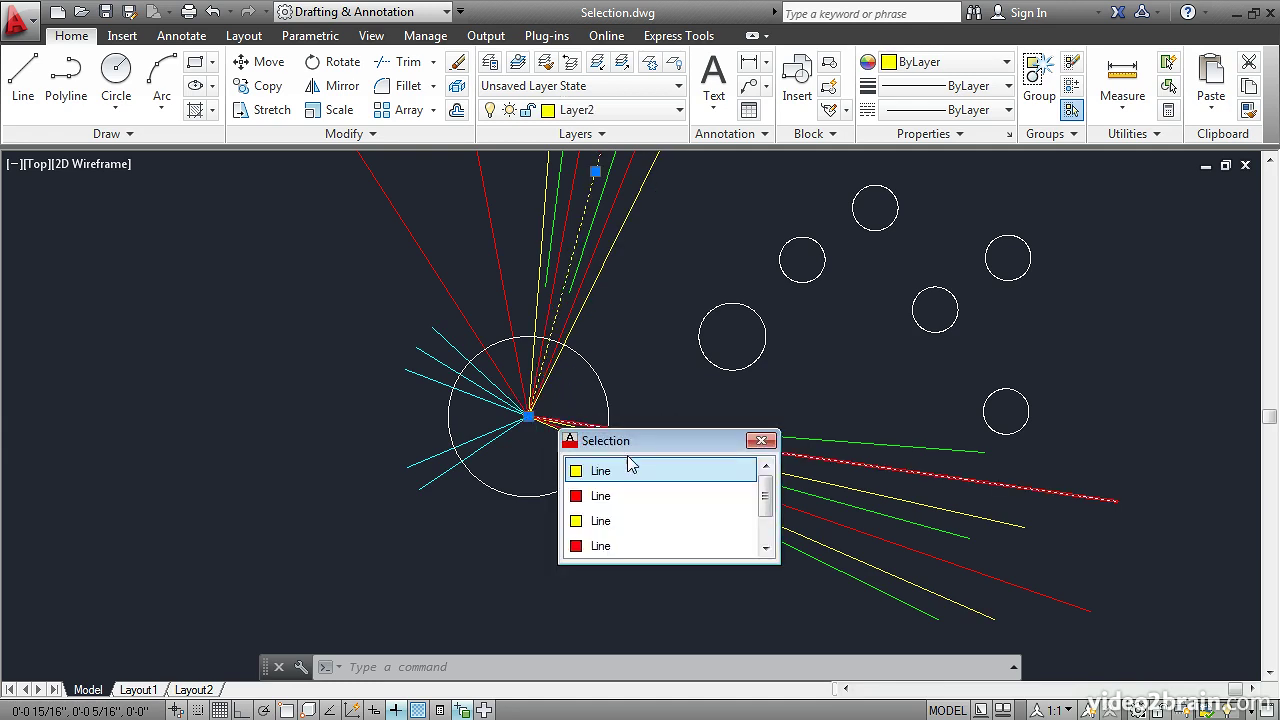
{"action": "left_click", "coordinate": [624, 497]}
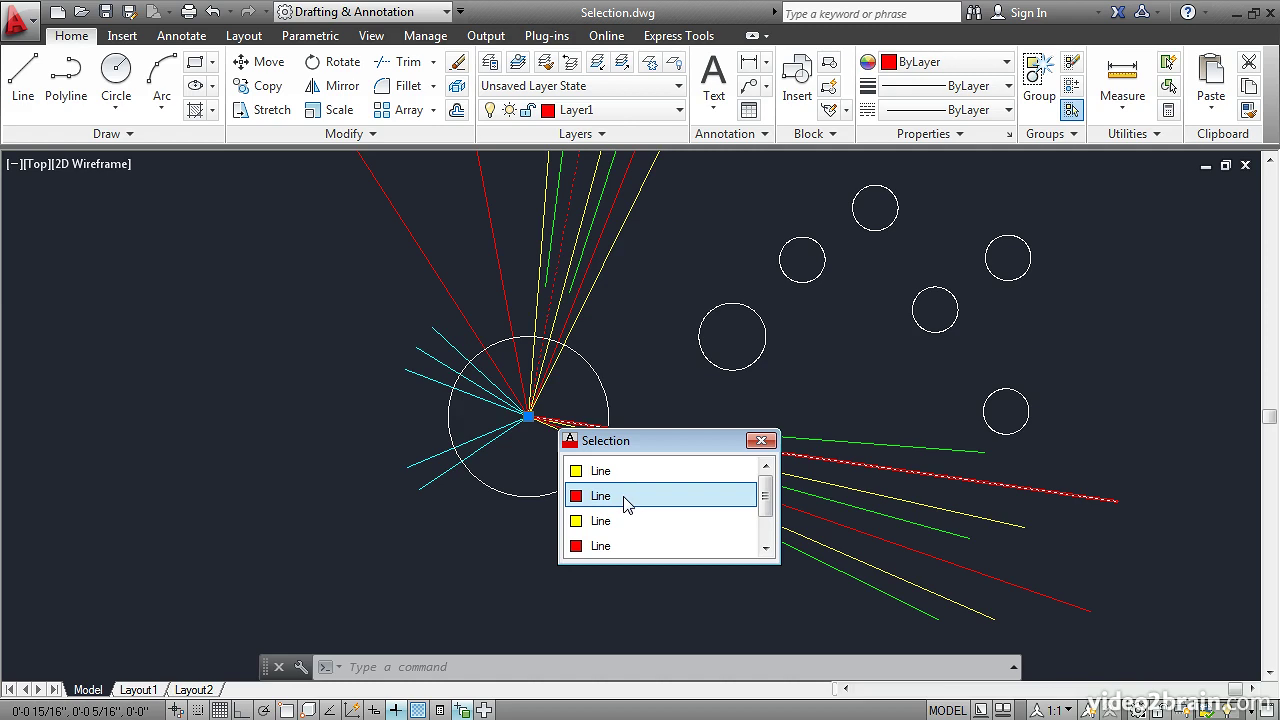
{"action": "left_click", "coordinate": [624, 521]}
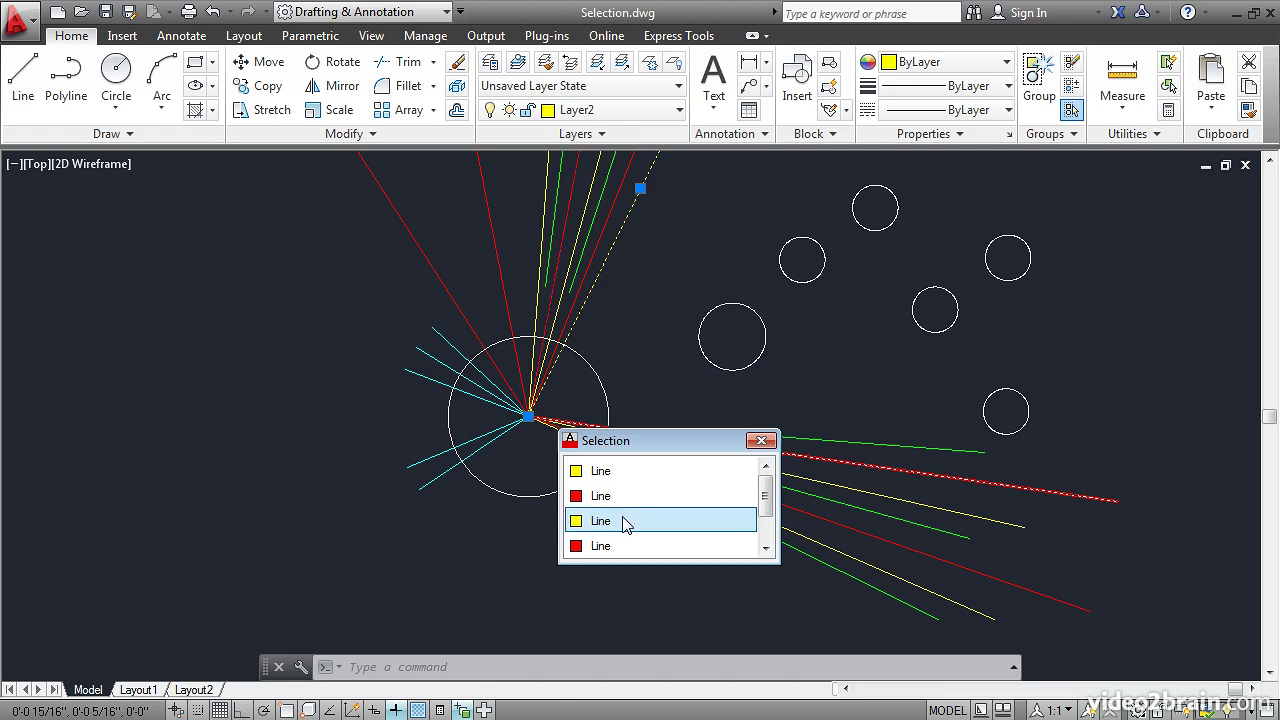
{"action": "left_click", "coordinate": [621, 496]}
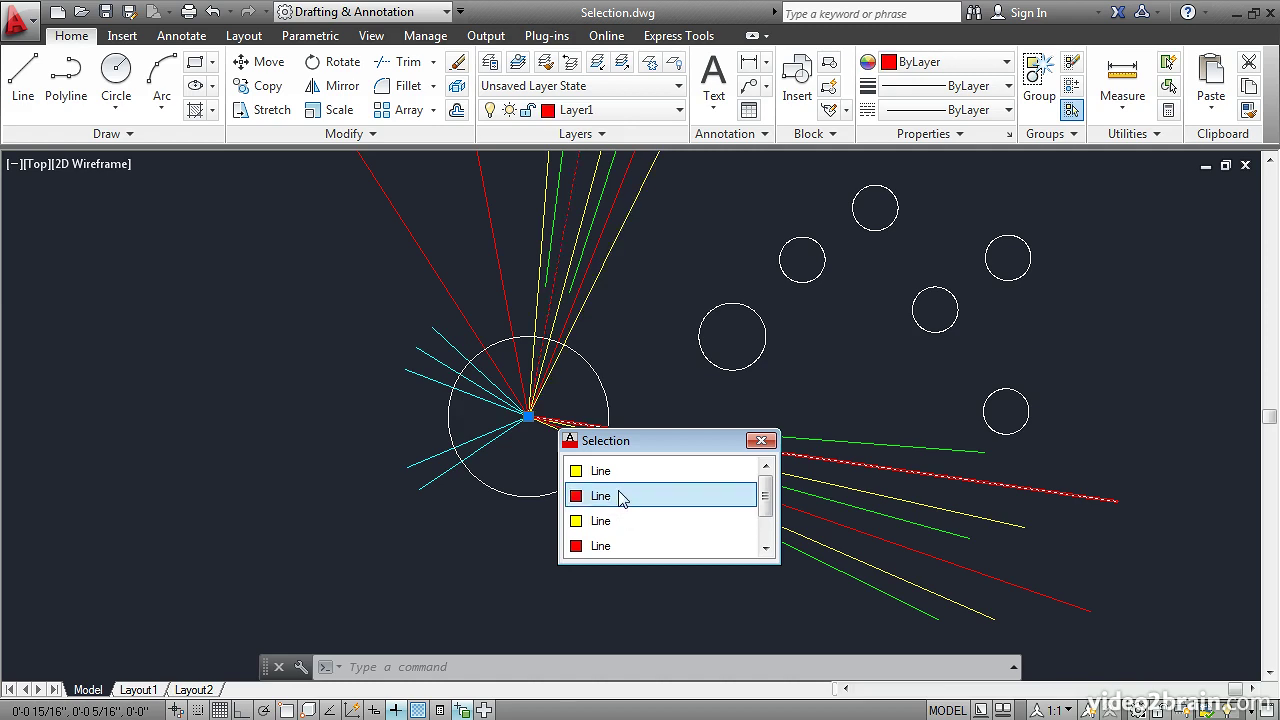
{"action": "left_click", "coordinate": [615, 521]}
{"action": "left_click", "coordinate": [607, 547]}
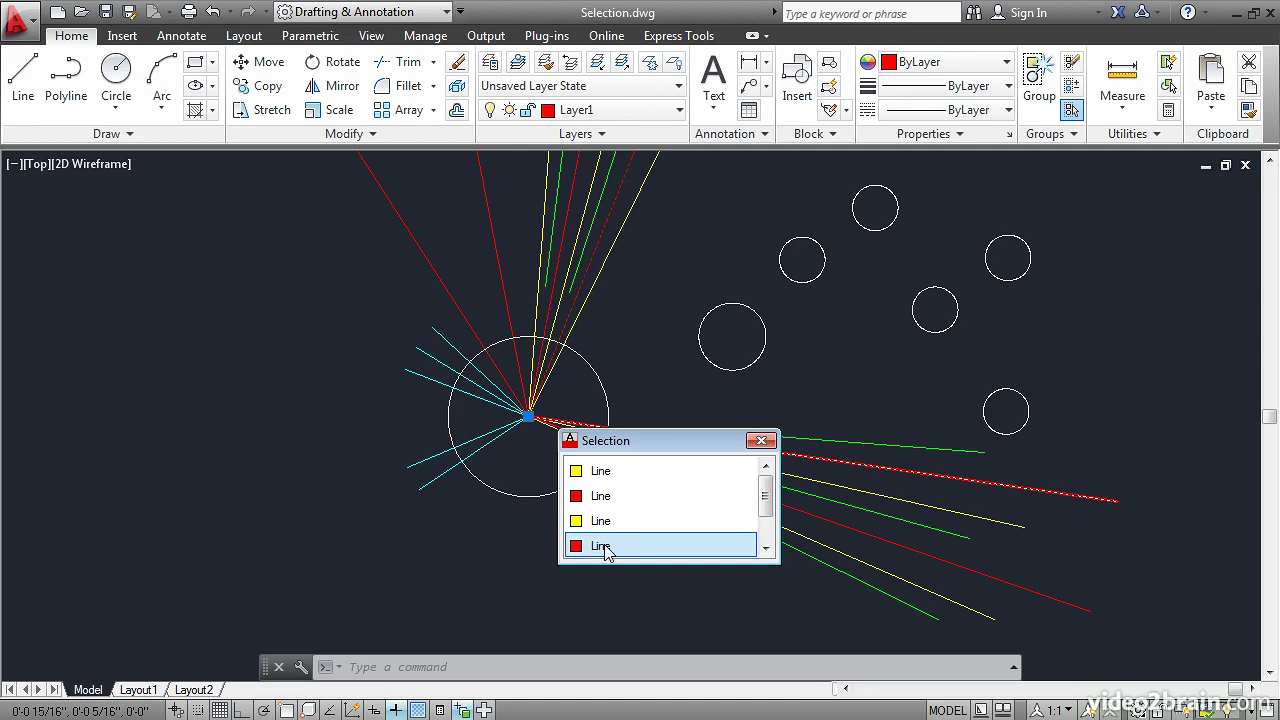
{"action": "key", "text": "Escape"}
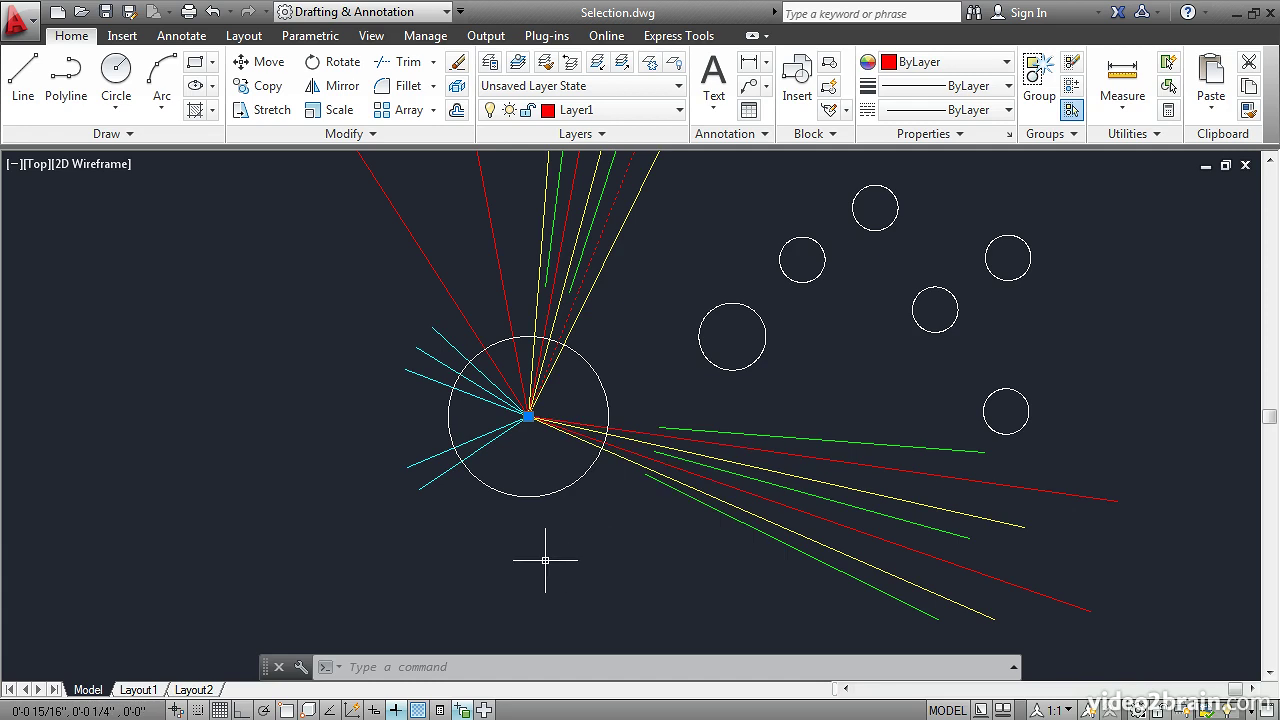
{"action": "key", "text": "Escape"}
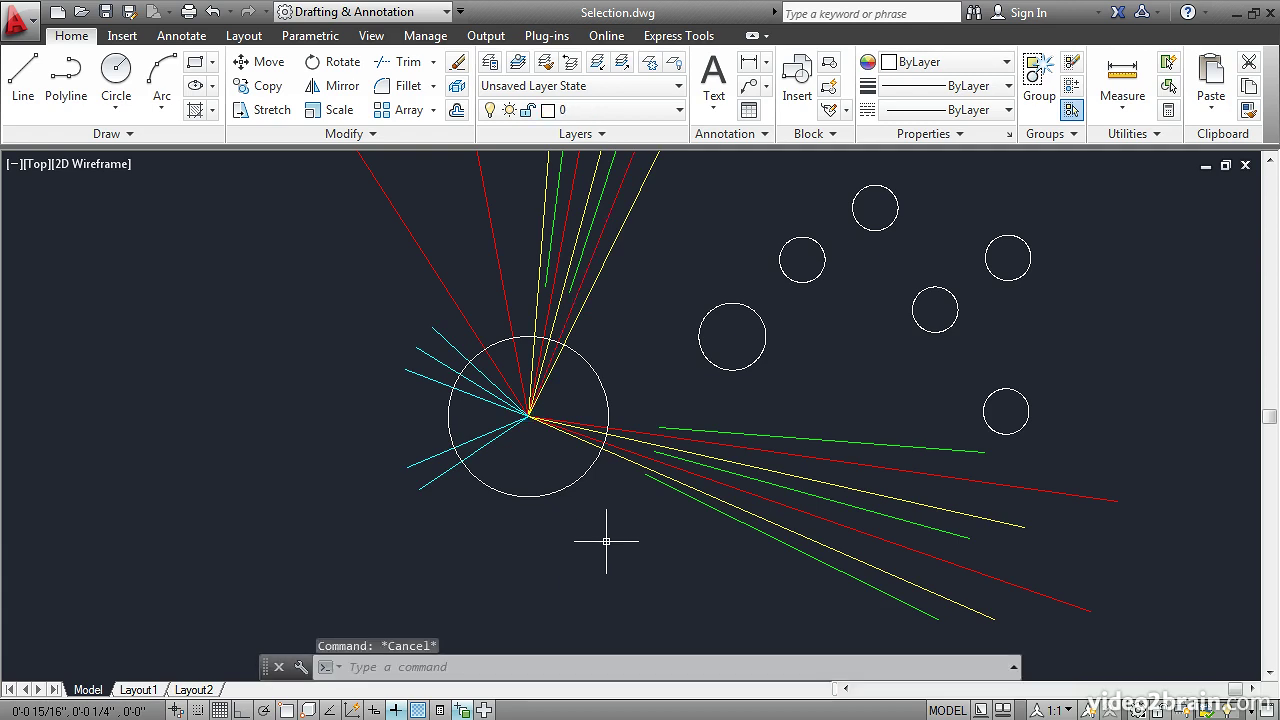
Stretch the outer ends of the uppermost green and red lines right of the starburst together, up and left to beside the circles.
{"action": "left_click", "coordinate": [811, 439]}
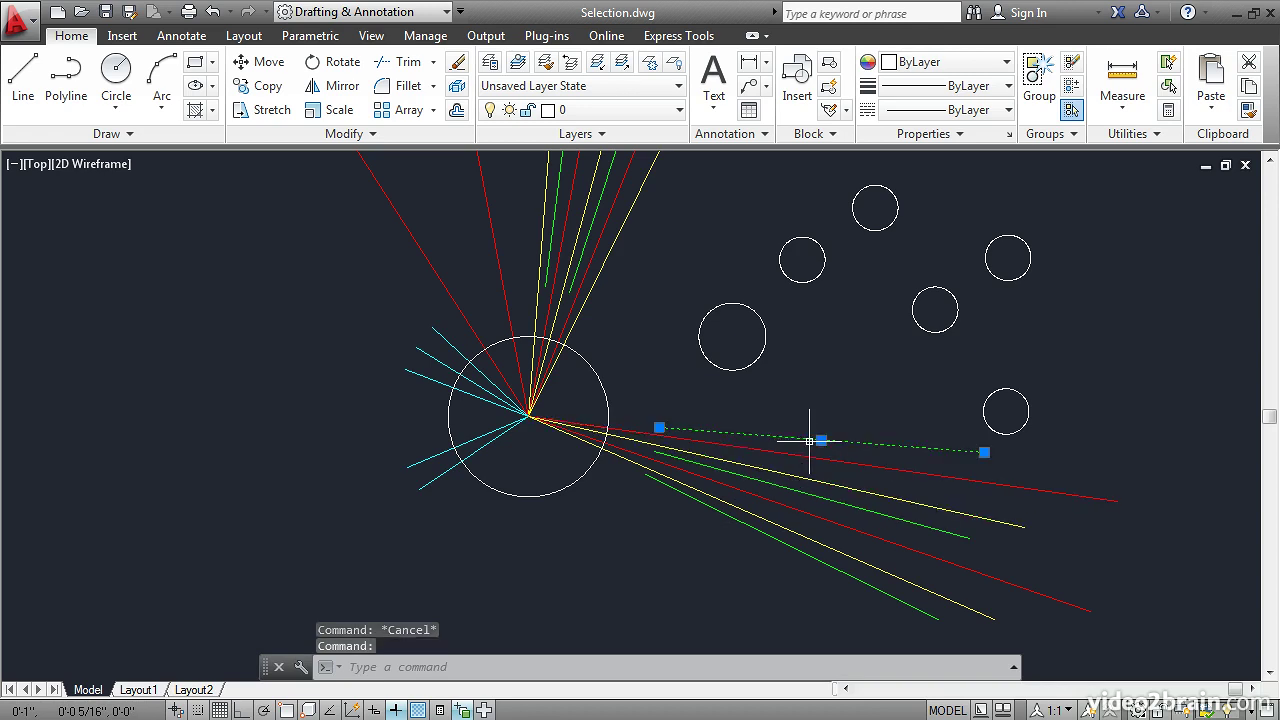
{"action": "left_click", "coordinate": [808, 457]}
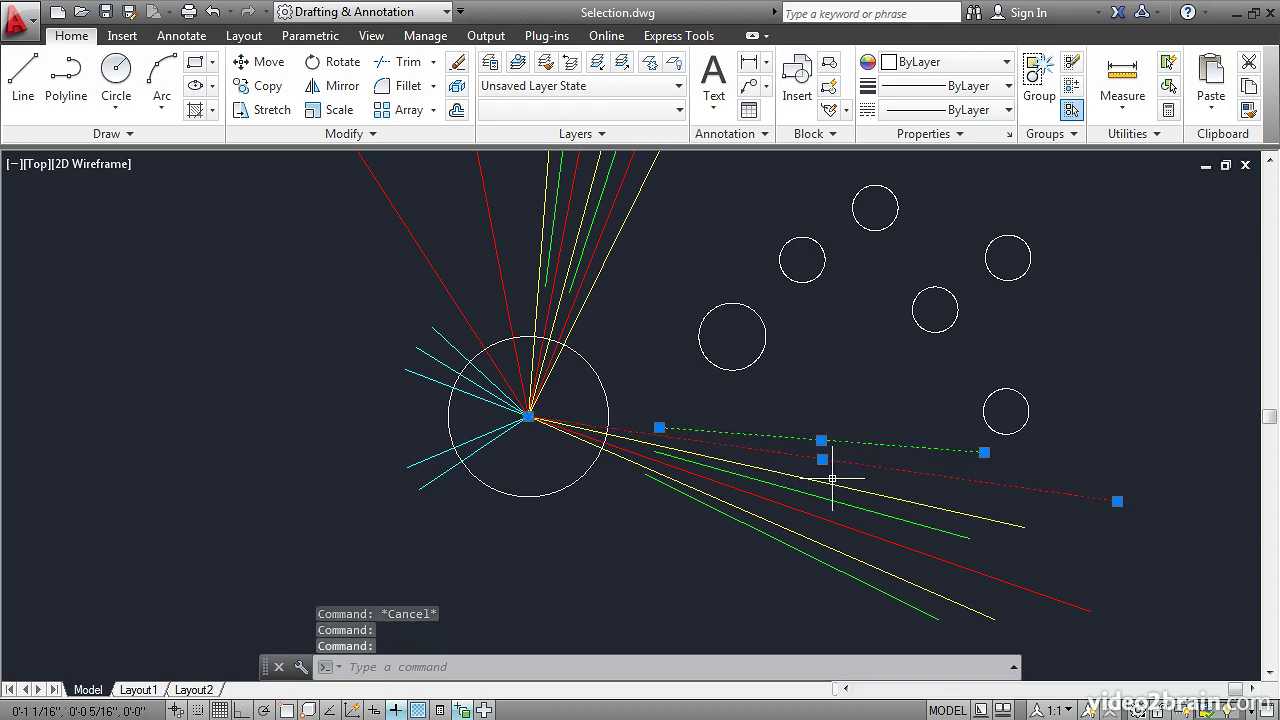
{"action": "left_click", "coordinate": [984, 452]}
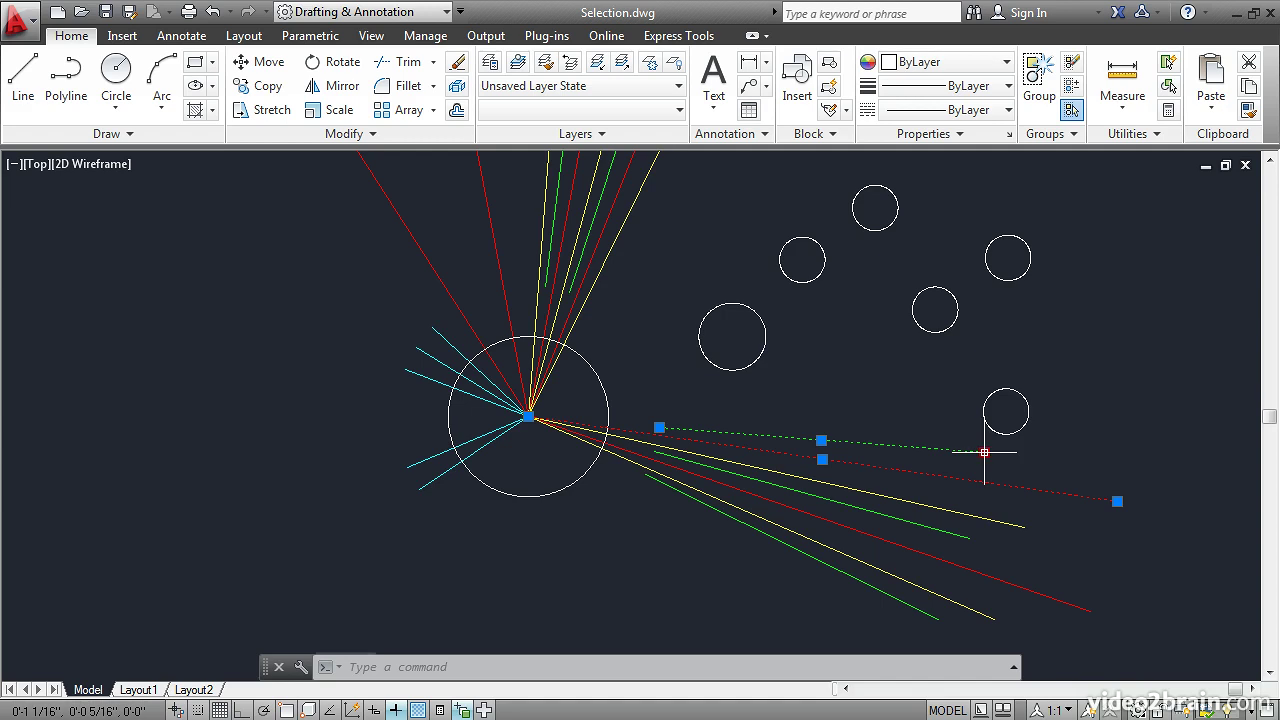
{"action": "left_click", "coordinate": [1117, 501], "text": "shift"}
{"action": "left_click", "coordinate": [1117, 500]}
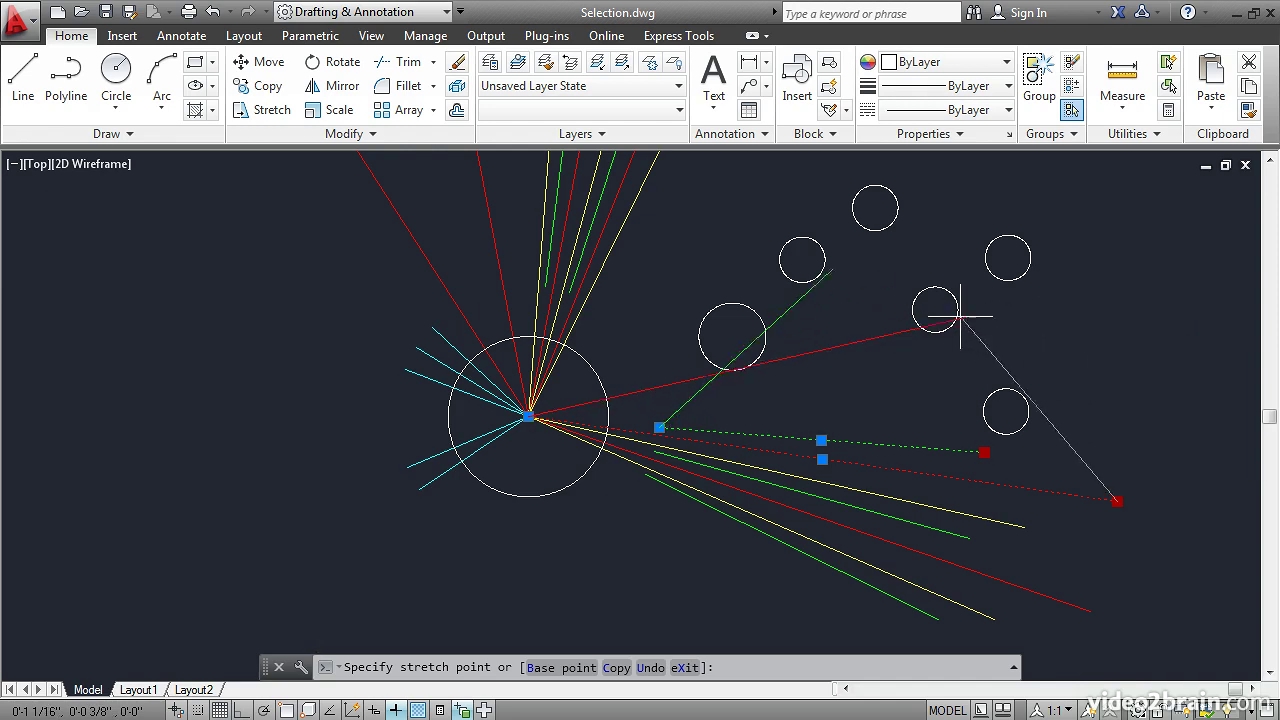
{"action": "left_click", "coordinate": [820, 308]}
{"action": "mouse_move", "coordinate": [820, 308]}
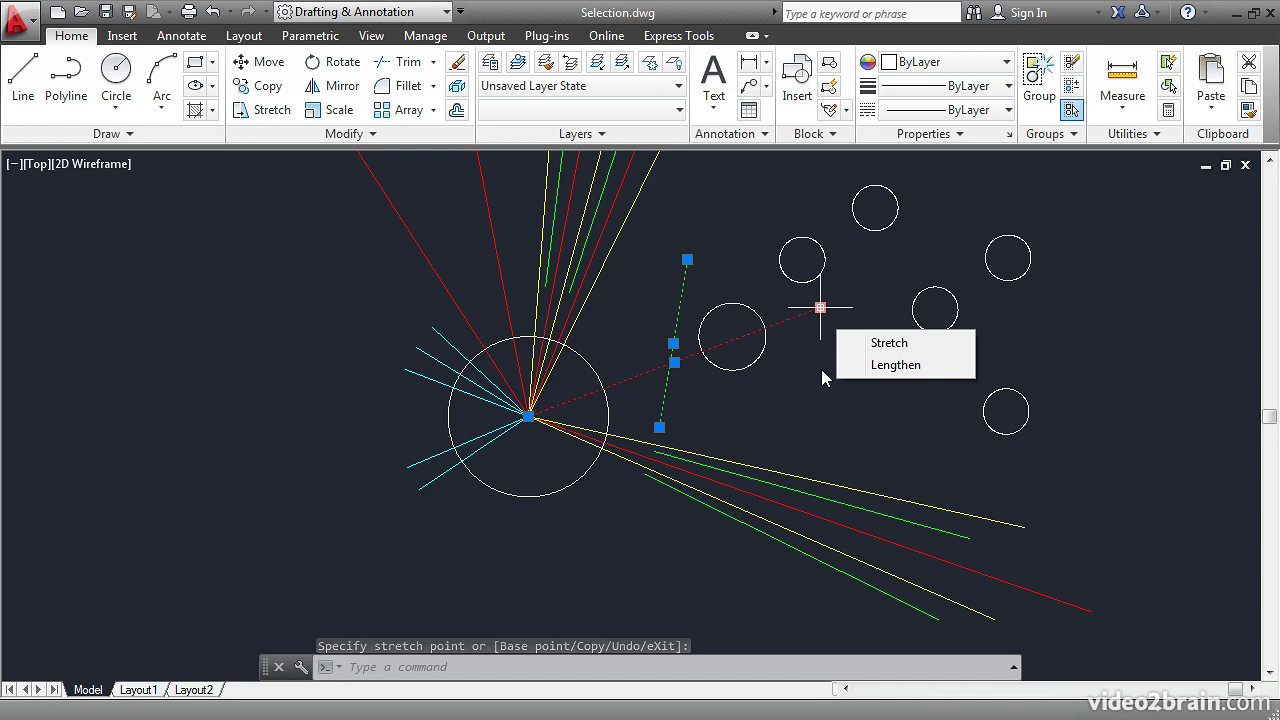
{"action": "key", "text": "Escape"}
{"action": "key", "text": "Escape"}
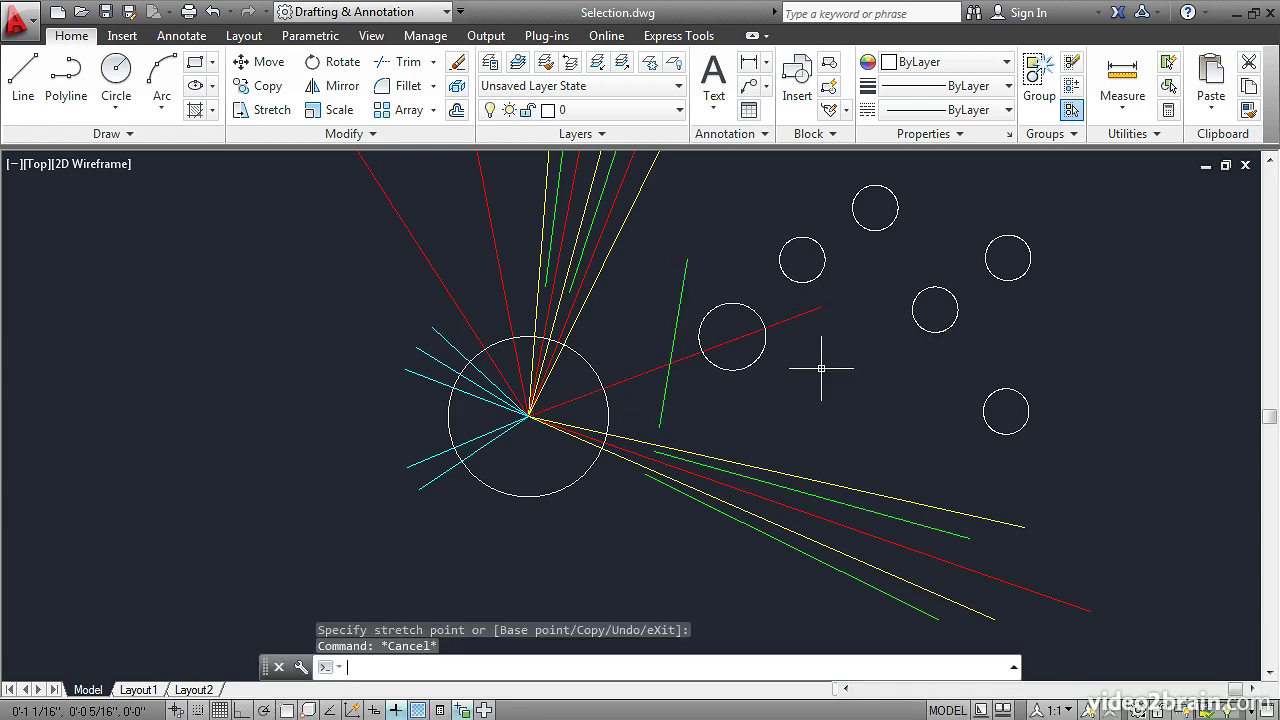